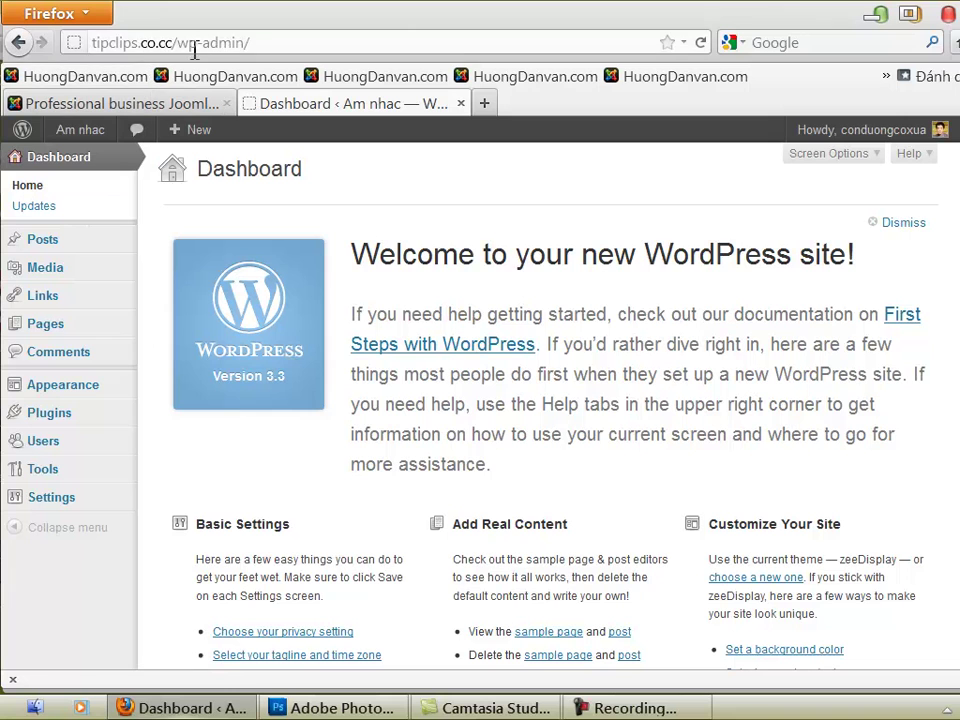
Open the post categories page and examine the existing categories and their parent-child hierarchy
drag(177, 42, 258, 42)
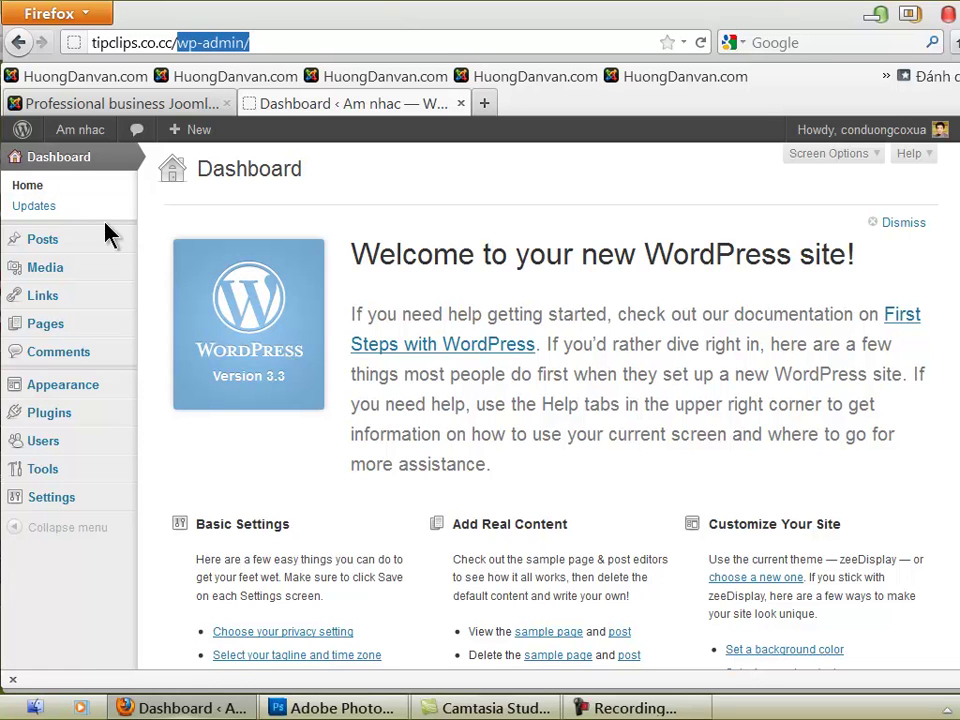
mouse_move(71, 249)
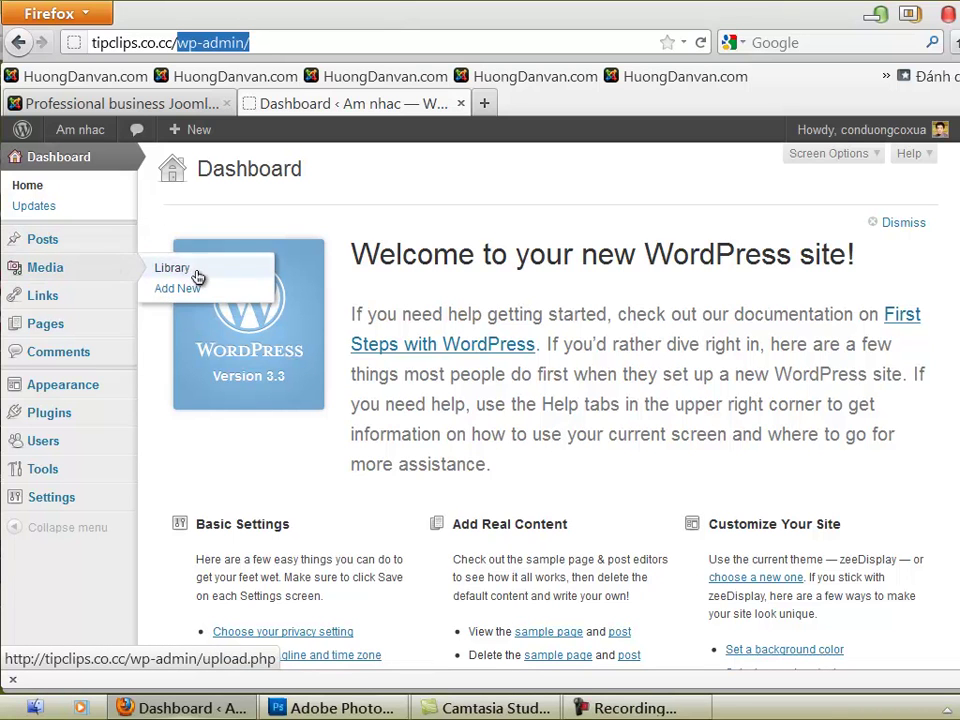
click(206, 282)
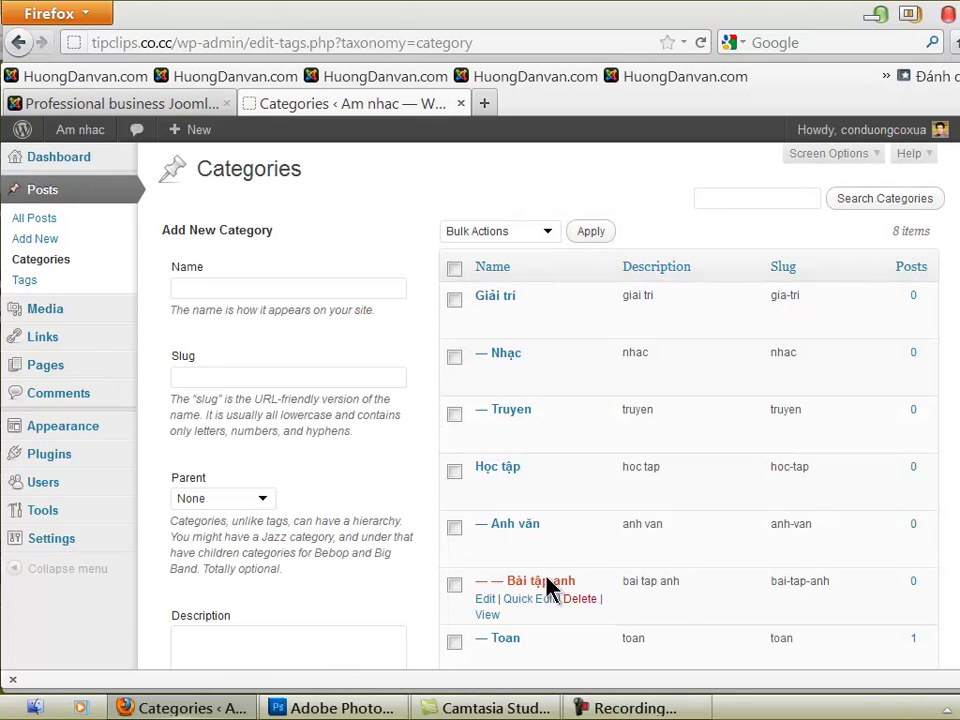
scroll(570, 572, down, 2)
scroll(570, 568, down, 2)
scroll(566, 568, up, 4)
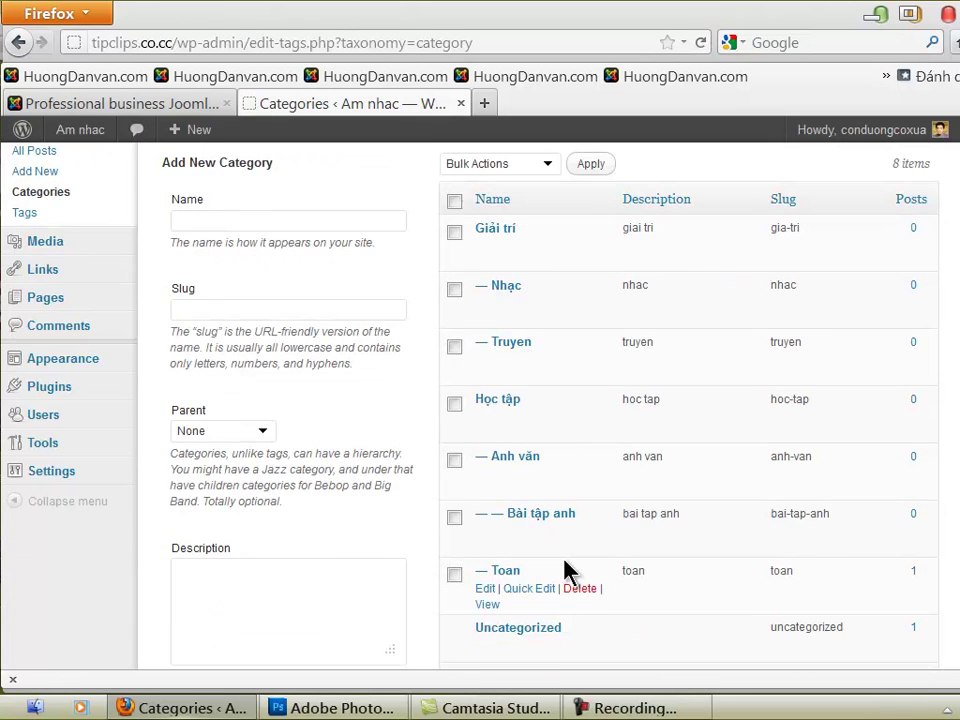
scroll(520, 450, down, 2)
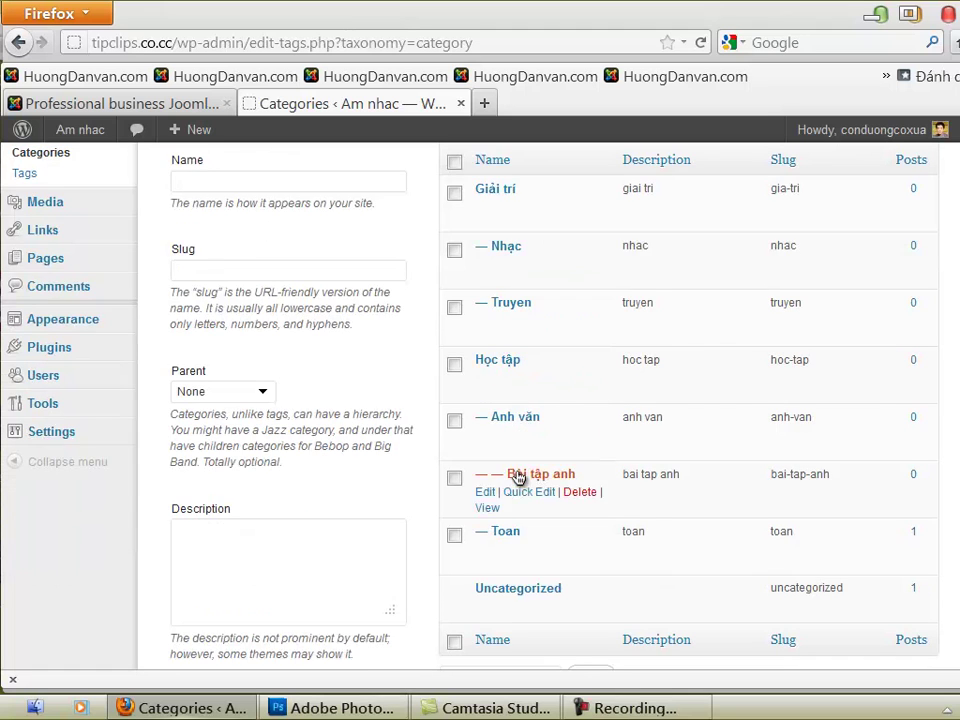
scroll(510, 480, up, 2)
scroll(515, 440, down, 2)
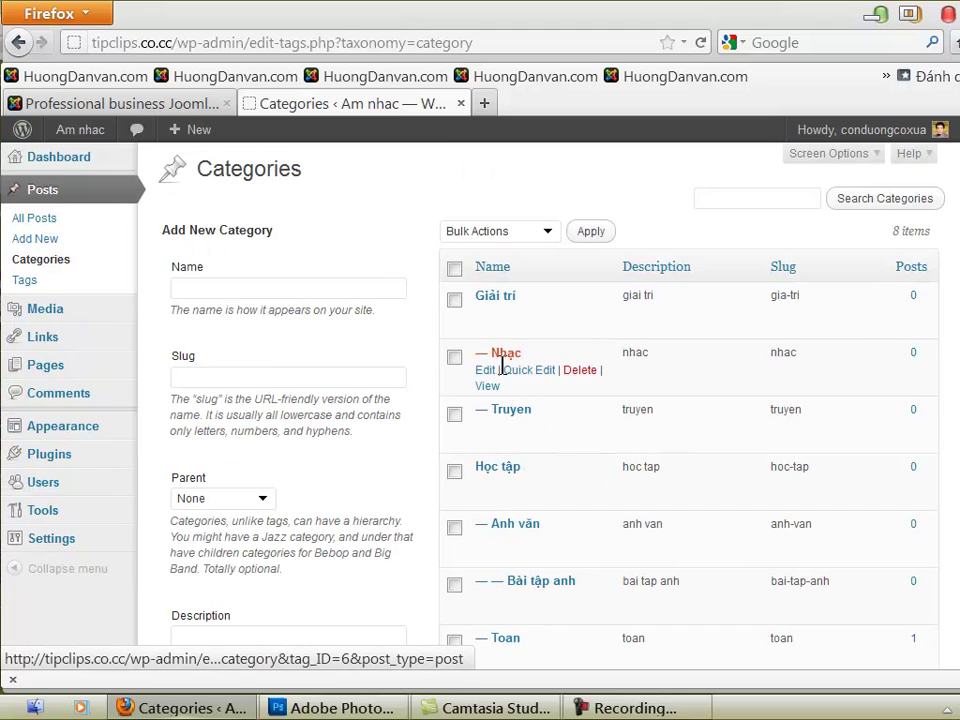
scroll(537, 540, up, 2)
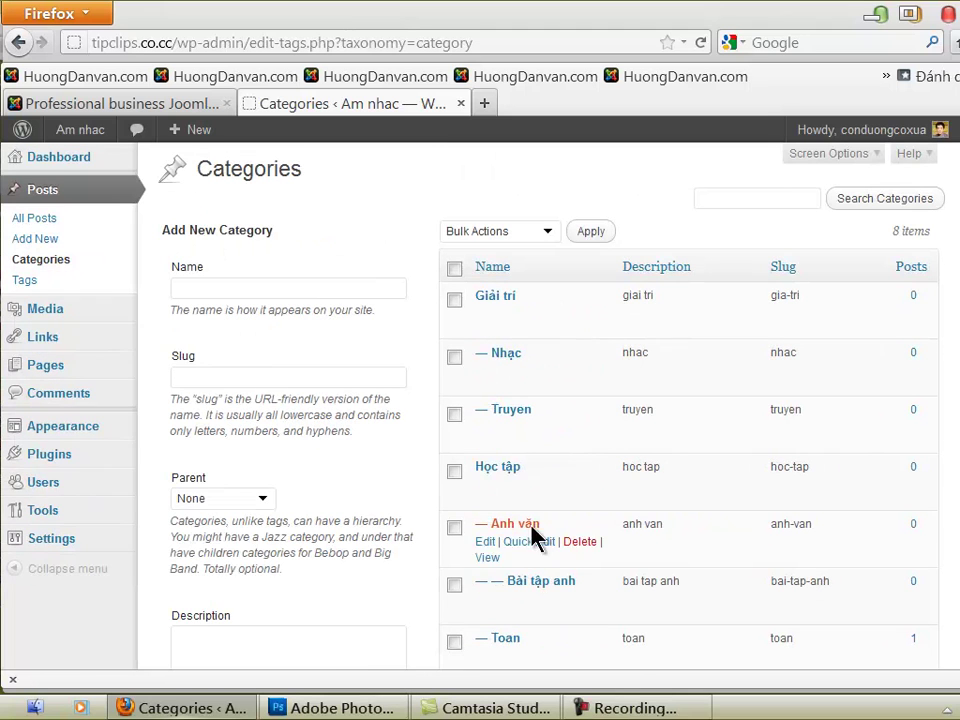
Start a new post and toggle the editor's extra row of formatting tools off and on
click(50, 242)
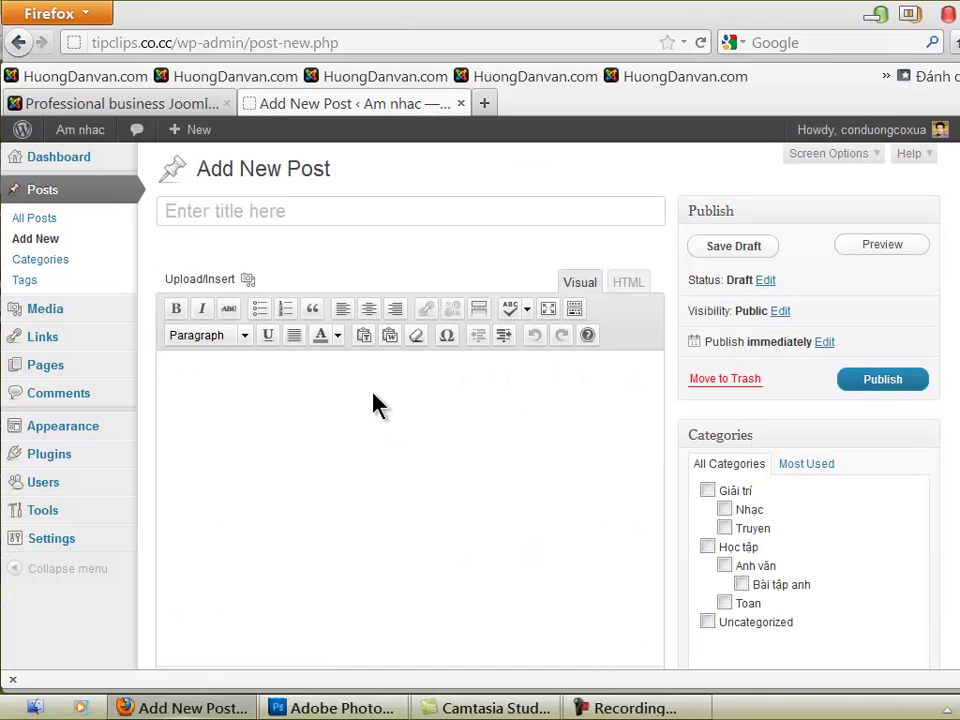
click(575, 309)
click(575, 309)
click(575, 309)
click(575, 309)
Enter "Bài văn hay sô 1" as the new post's title
click(281, 207)
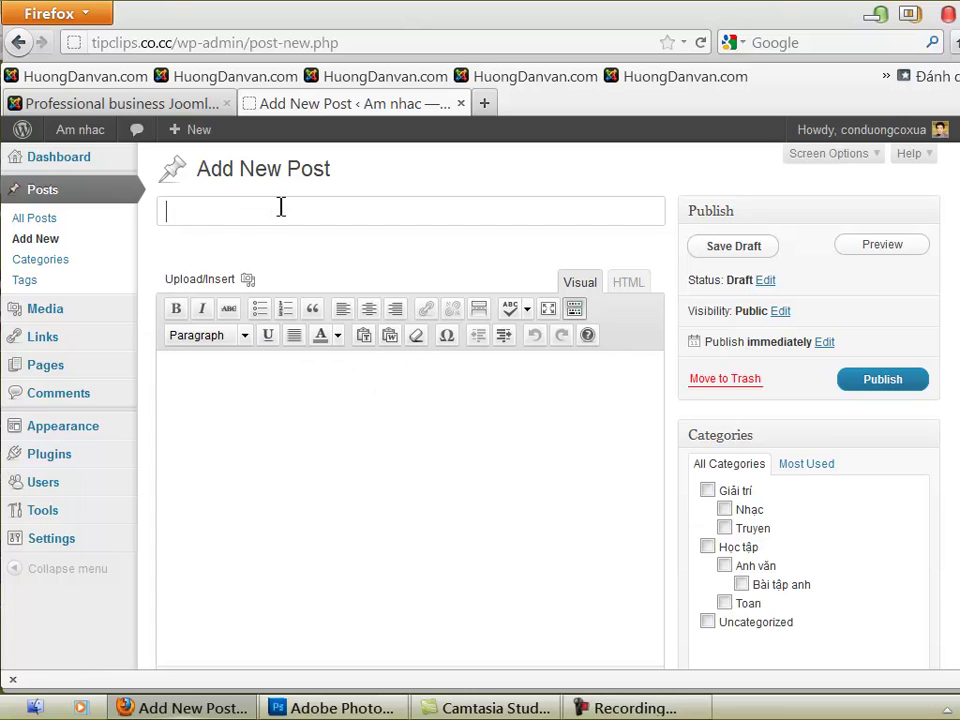
text(Bai)
text( văn)
text( hau)
text(y)
text( sơ)
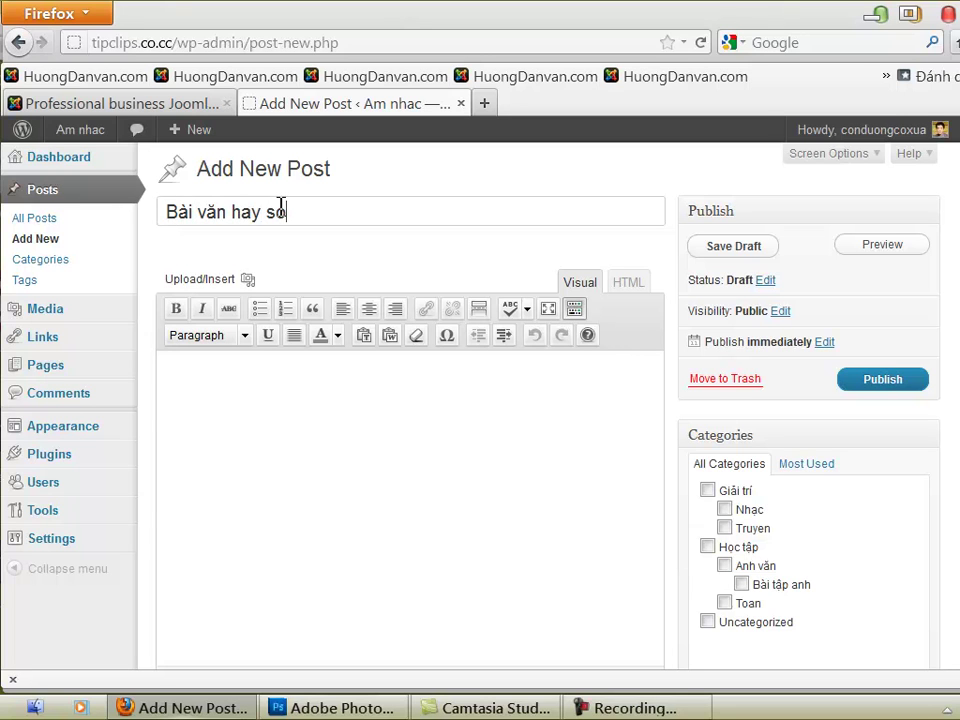
key(BackSpace)
text(ô 1)
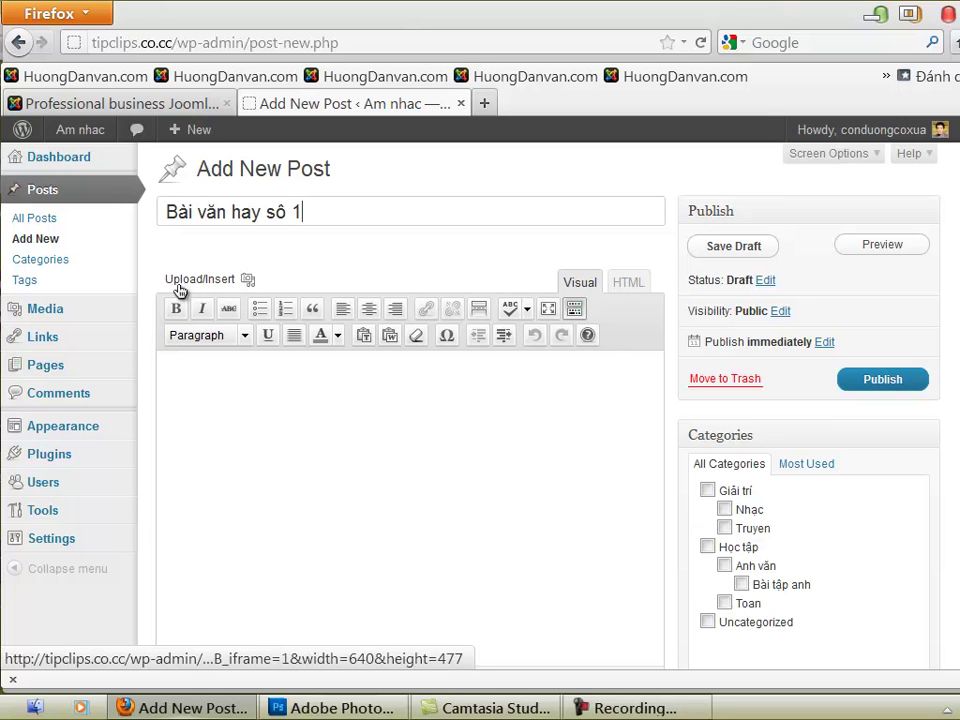
Start adding media to the post and check the maximum upload file size
click(248, 281)
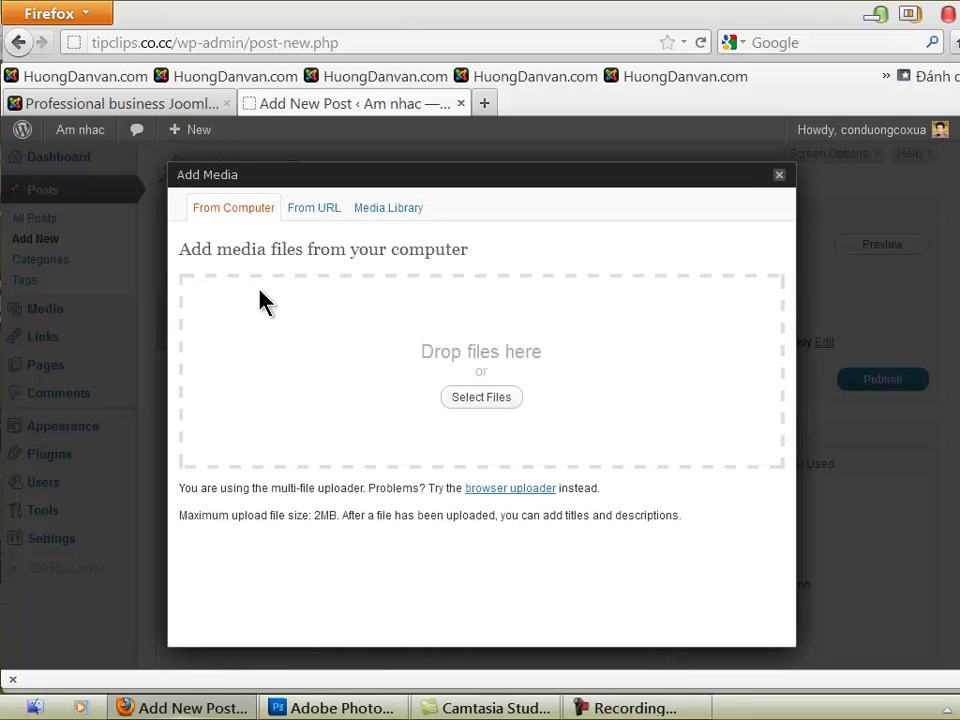
drag(181, 518, 340, 518)
mouse_move(340, 518)
mouse_down()
mouse_move(357, 519)
mouse_move(321, 521)
mouse_move(348, 521)
mouse_up()
click(329, 521)
drag(316, 520, 372, 522)
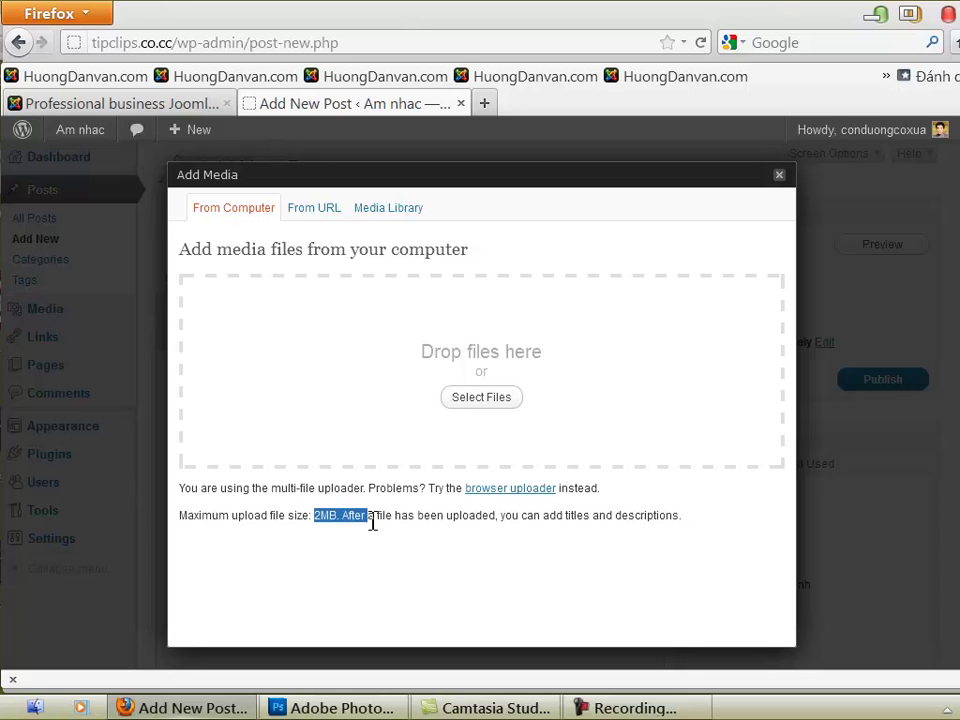
click(354, 523)
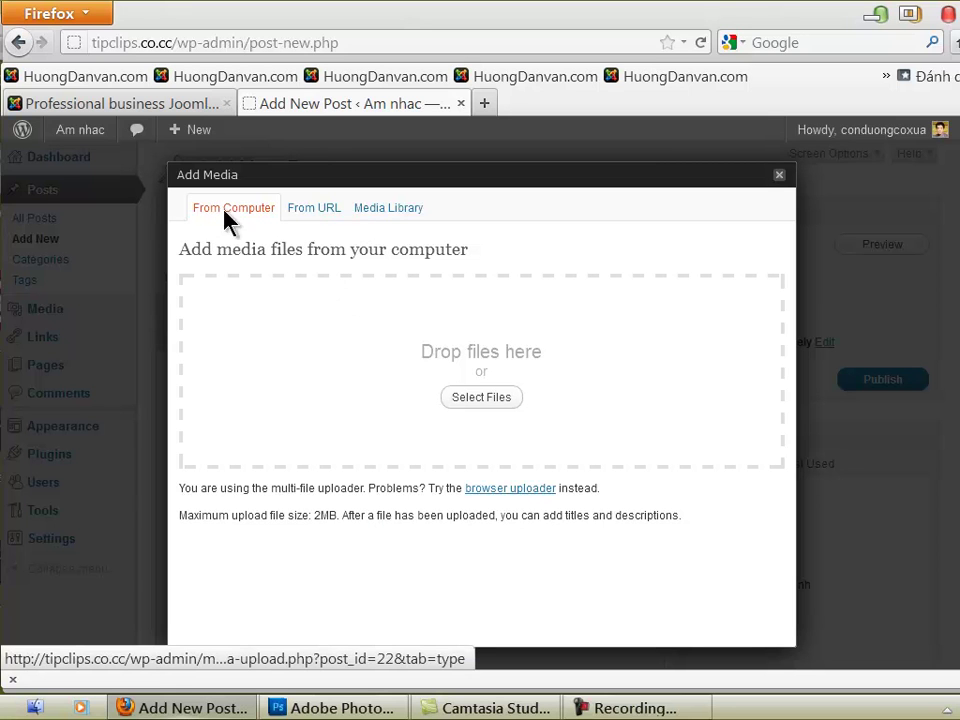
Review the options for adding media from the computer and from another website's URL
drag(190, 249, 467, 251)
click(315, 214)
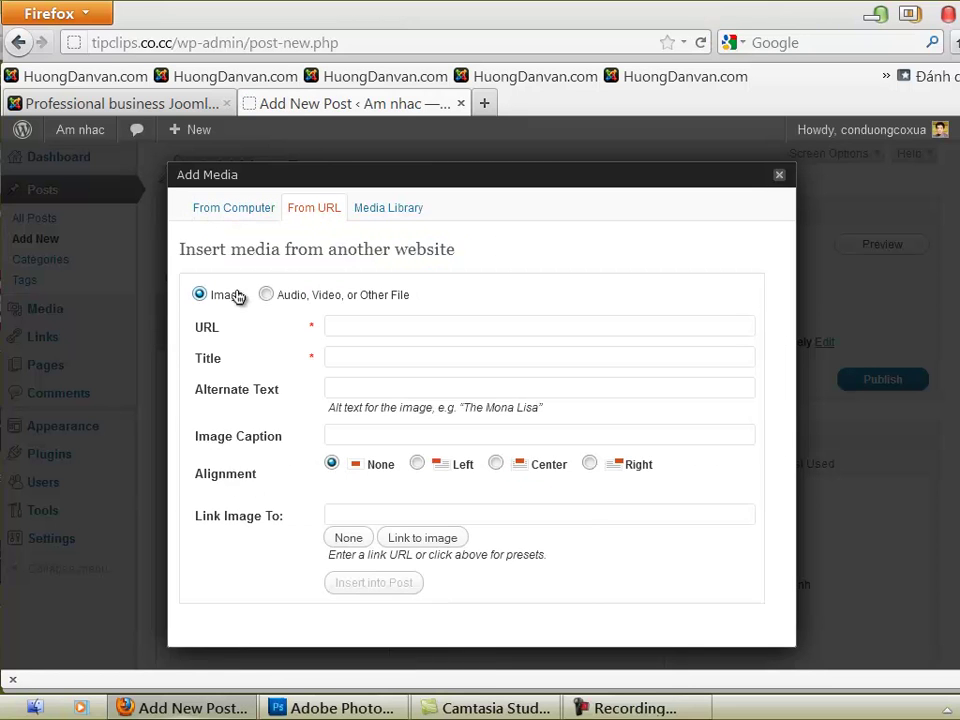
click(341, 327)
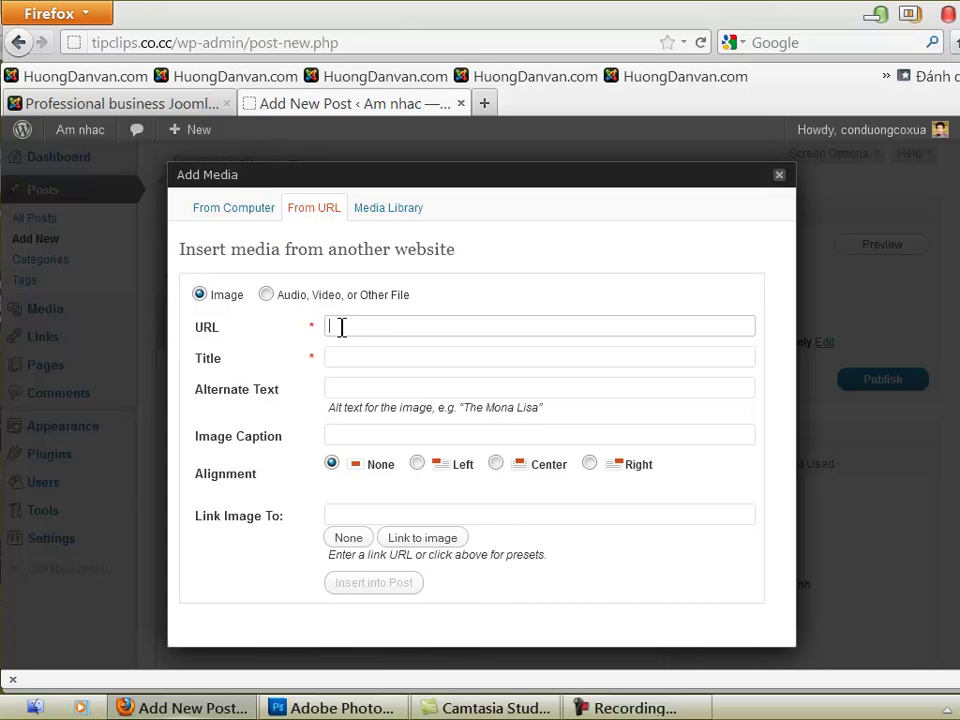
Show the details of 6242_render_Beck_Render in the media library and set its title to "Chang nghe si"
click(374, 209)
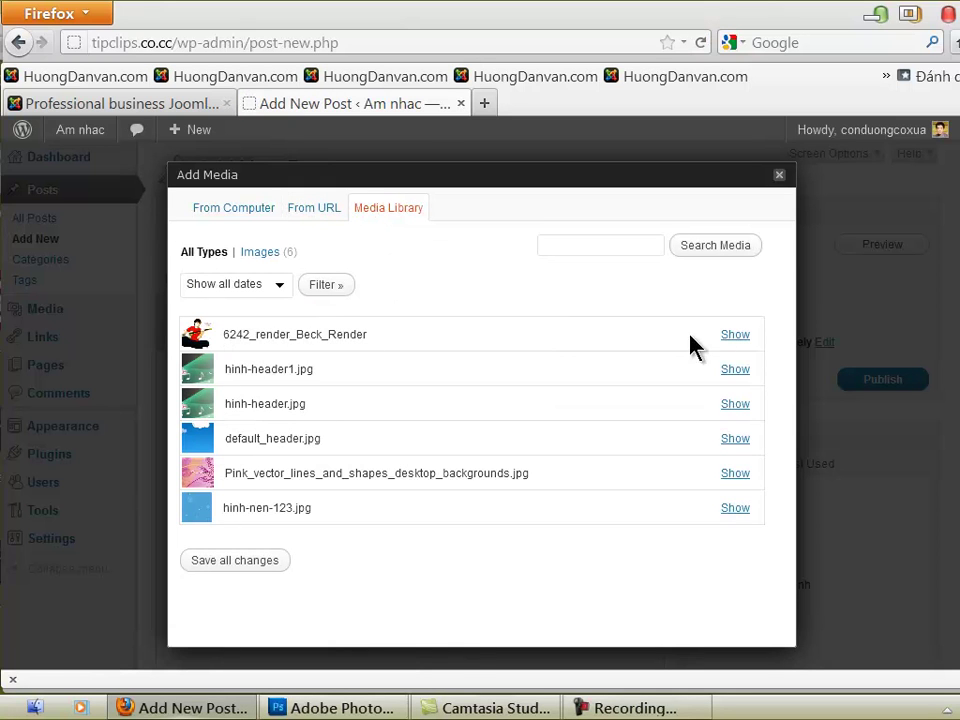
click(733, 336)
scroll(531, 407, down, 2)
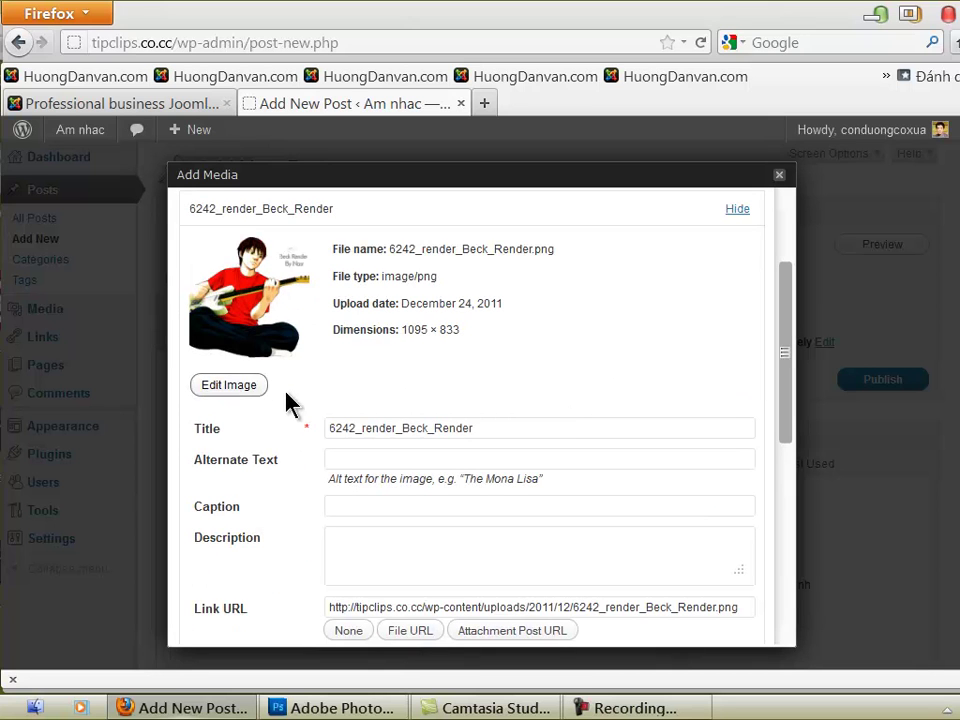
double_click(484, 431)
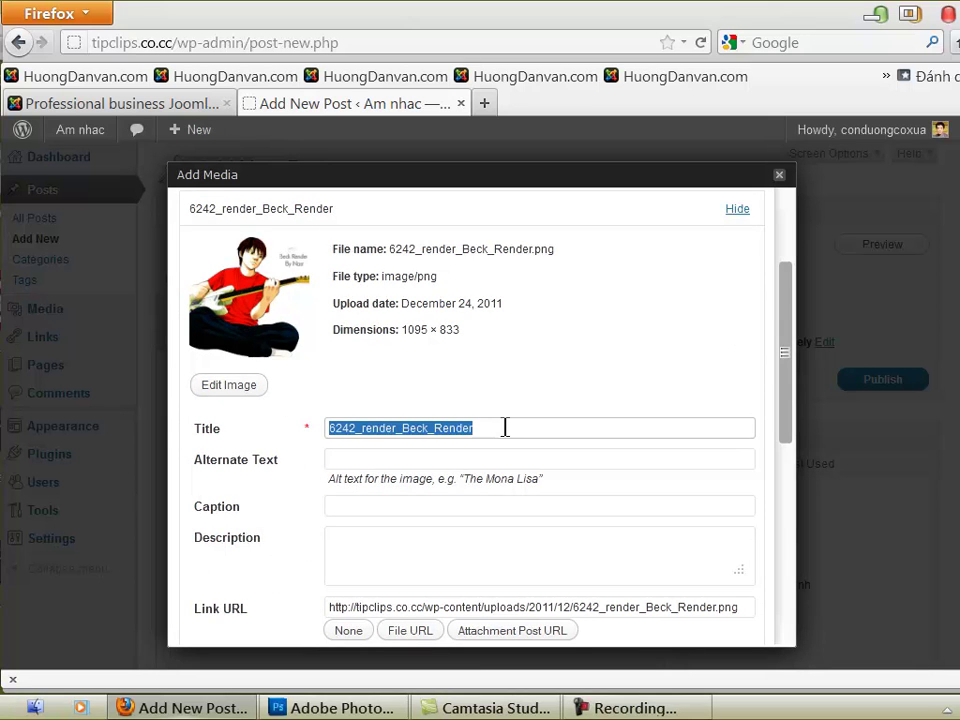
text(A)
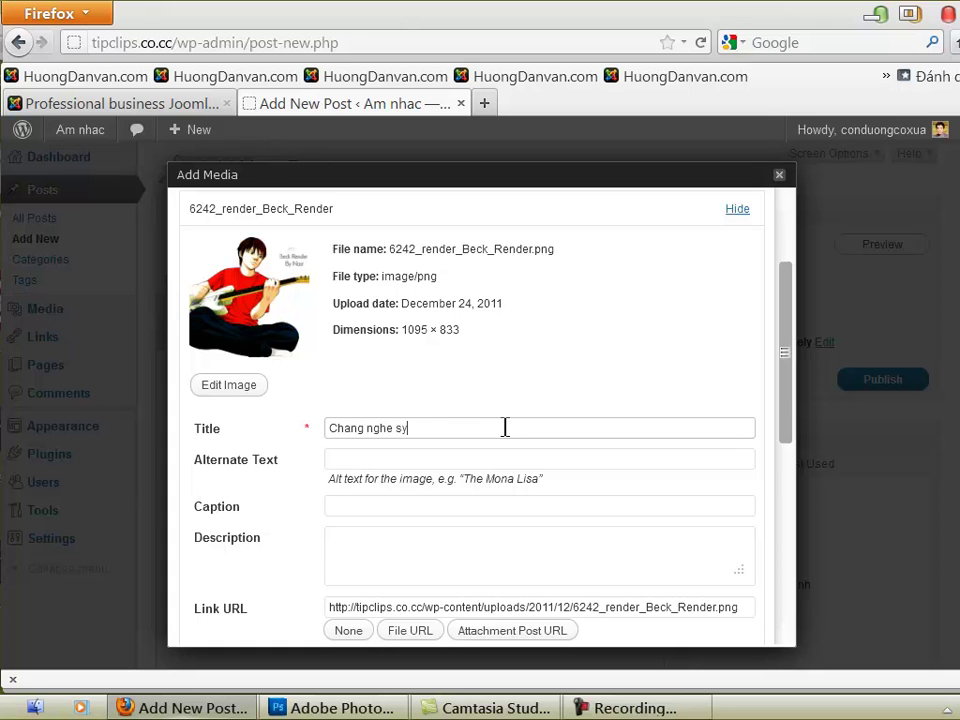
Examine the image's alternate text, caption, description, link URL, alignment and size settings
click(454, 460)
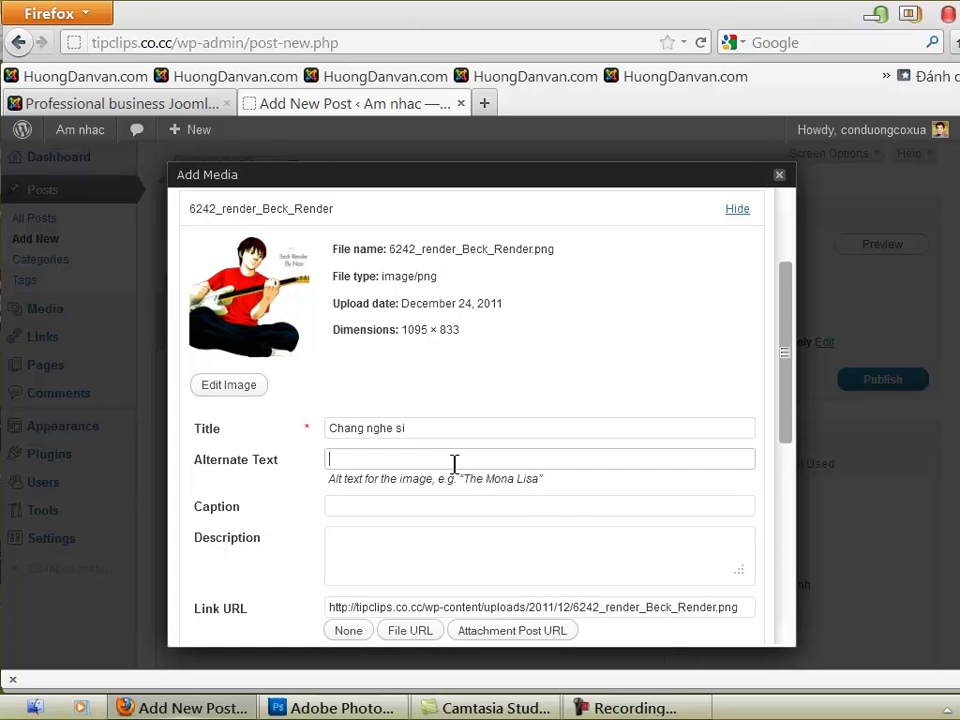
scroll(397, 447, down, 2)
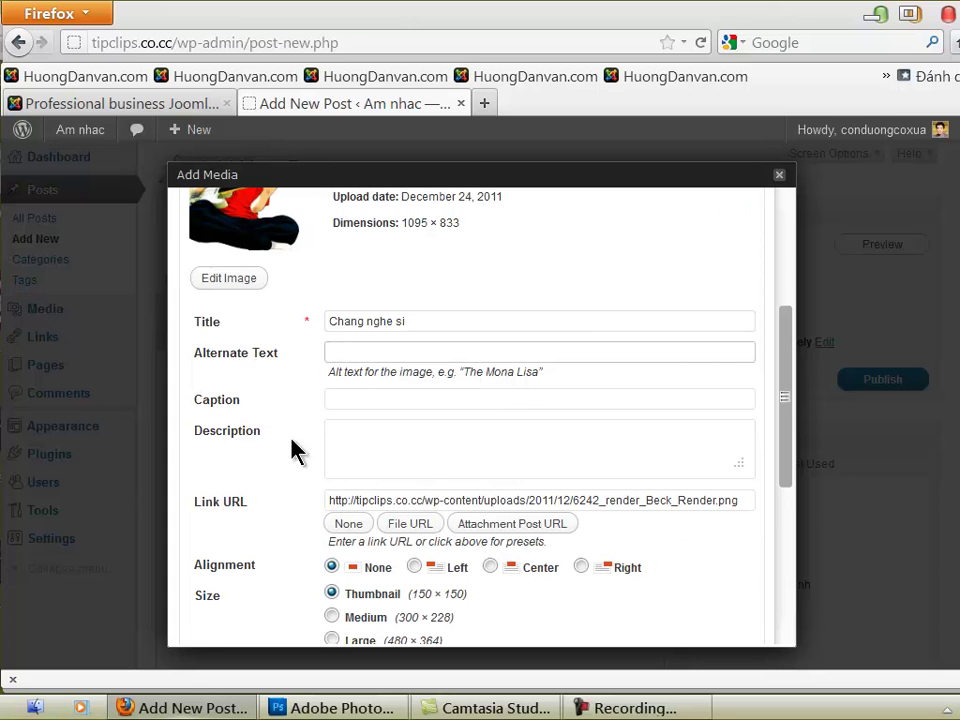
click(375, 447)
scroll(381, 454, down, 2)
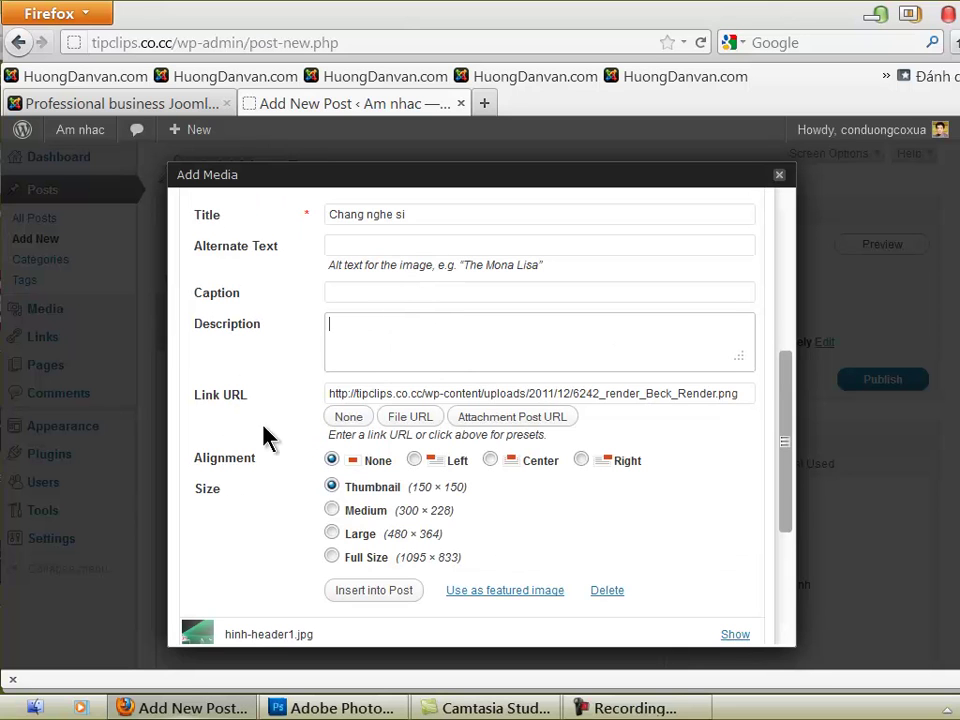
scroll(470, 415, up, 6)
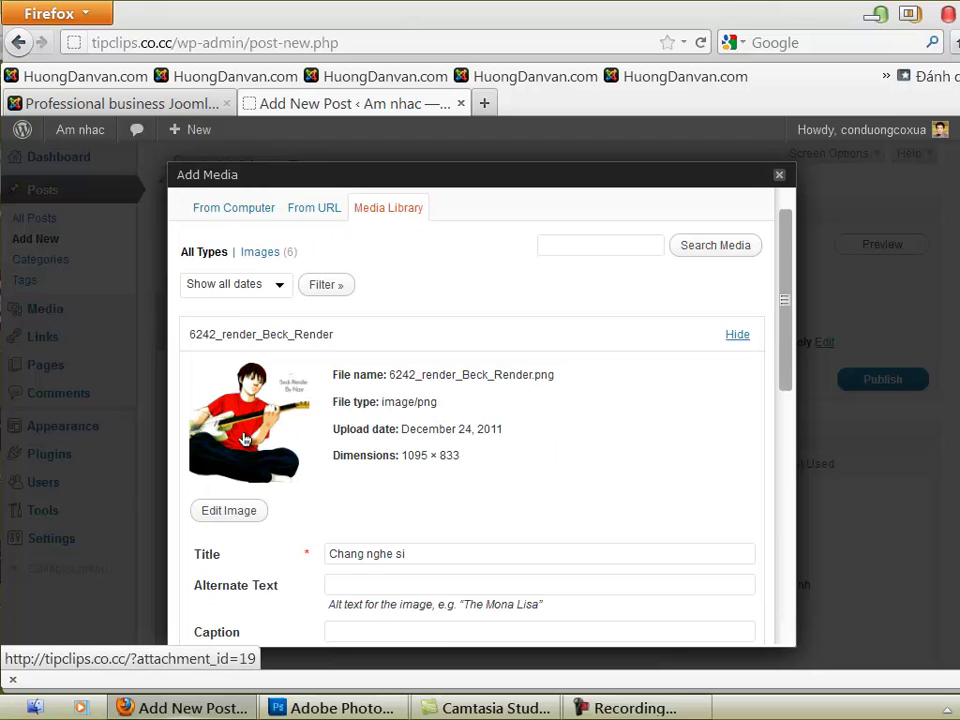
scroll(244, 438, down, 4)
scroll(246, 440, up, 2)
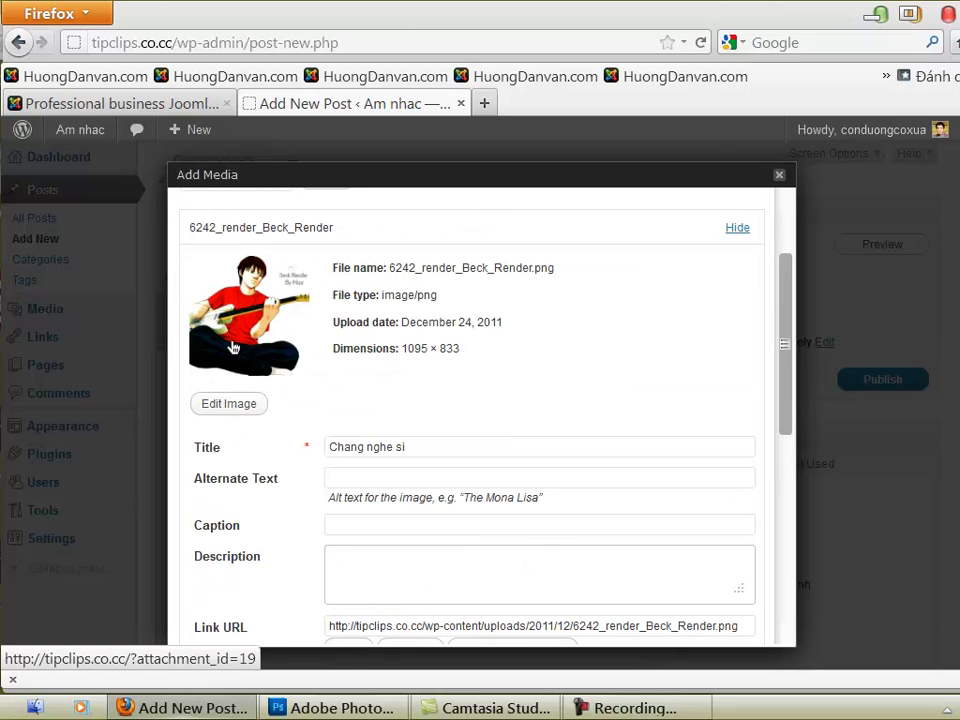
scroll(233, 350, down, 2)
scroll(236, 354, up, 2)
scroll(250, 335, down, 4)
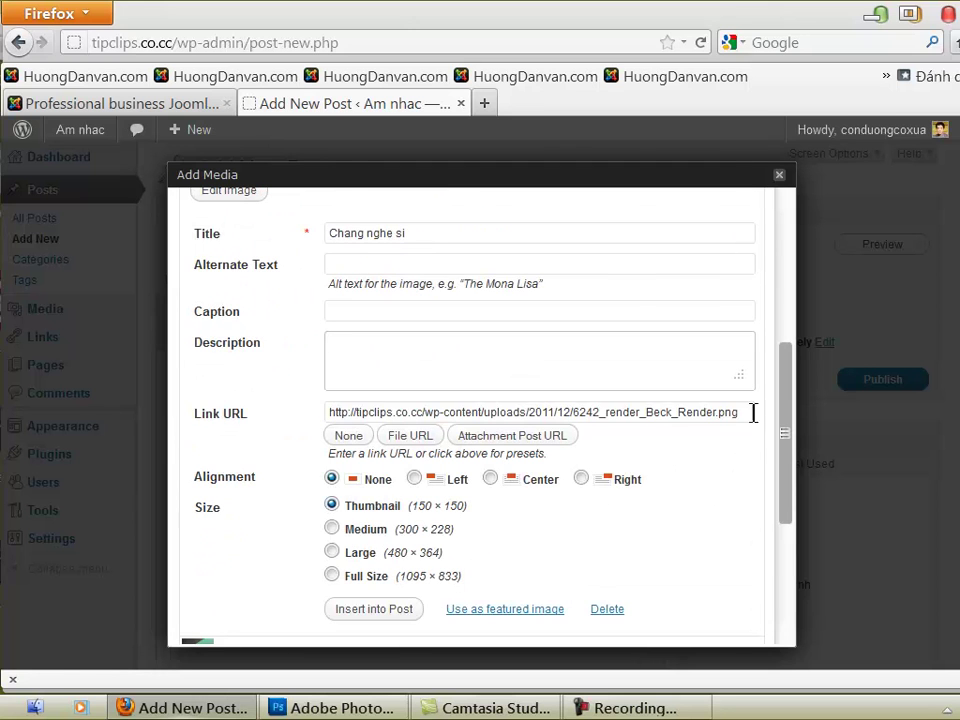
drag(754, 413, 165, 420)
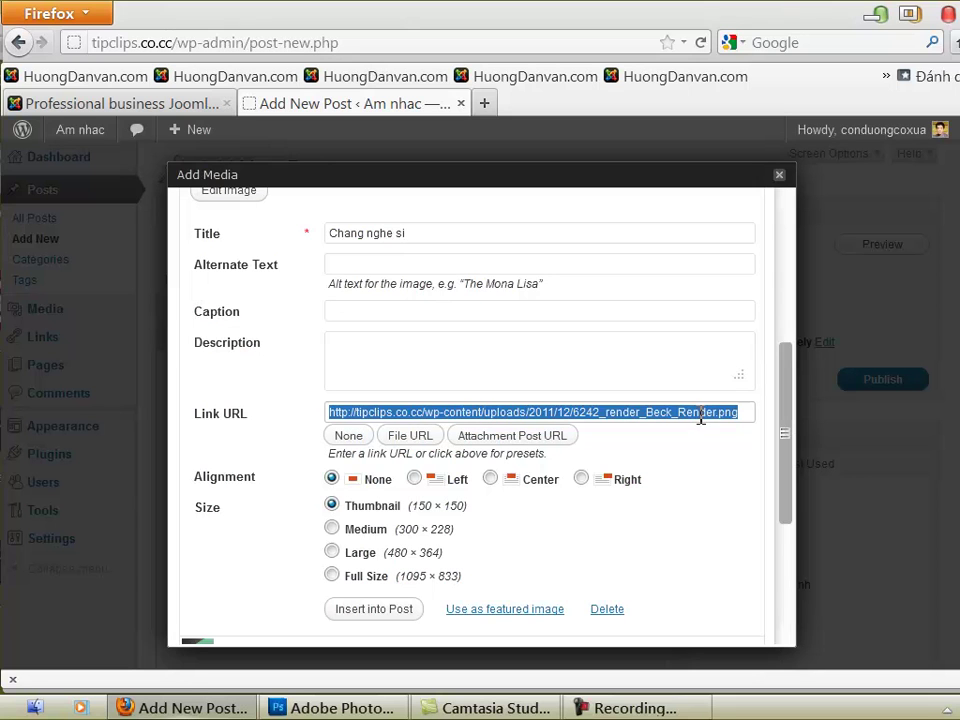
click(757, 432)
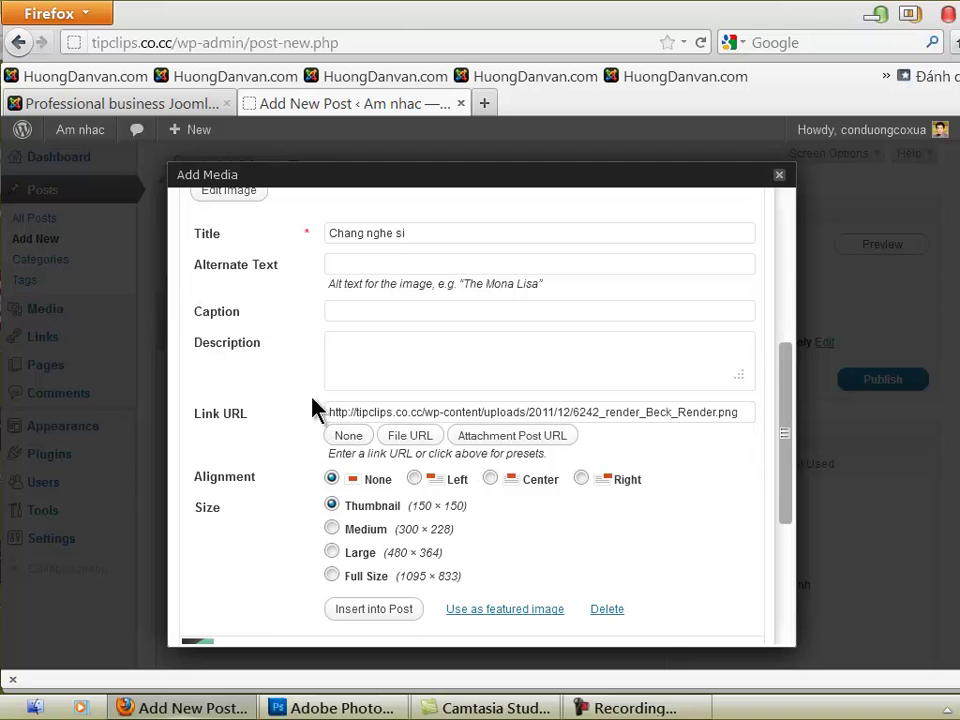
Try the None and Attachment Post URL presets for the image's link, ending on the File URL preset
scroll(325, 430, up, 5)
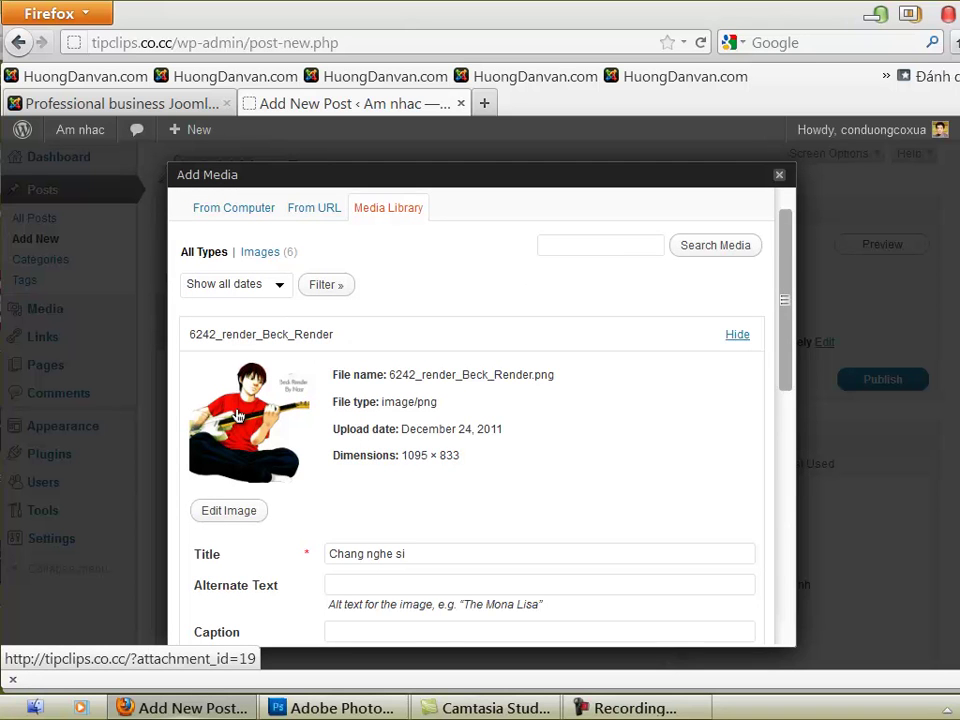
scroll(410, 424, down, 5)
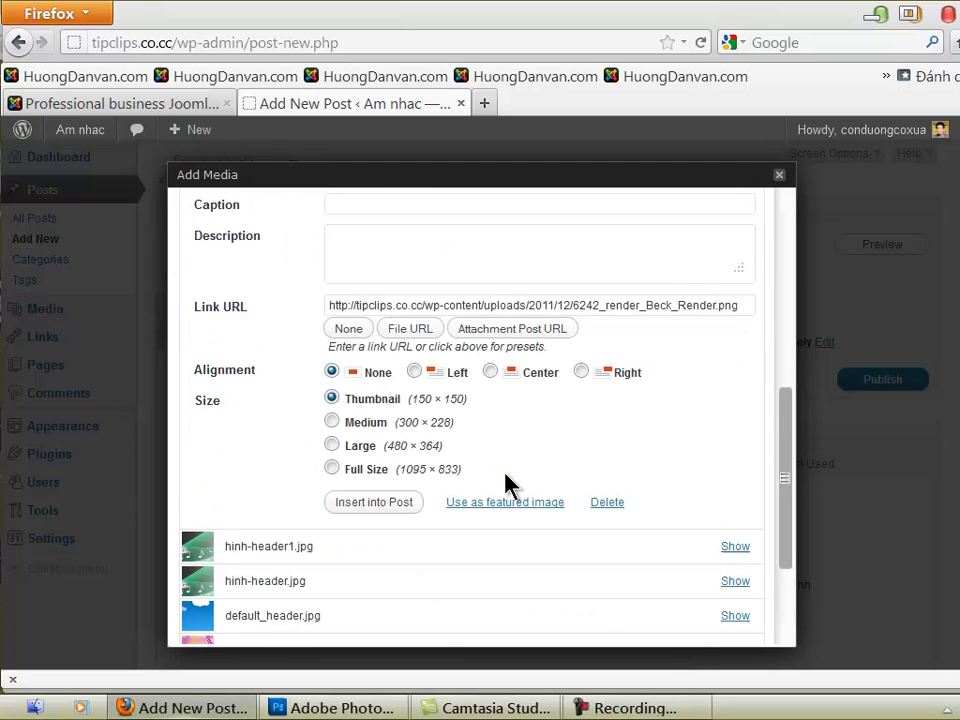
click(348, 329)
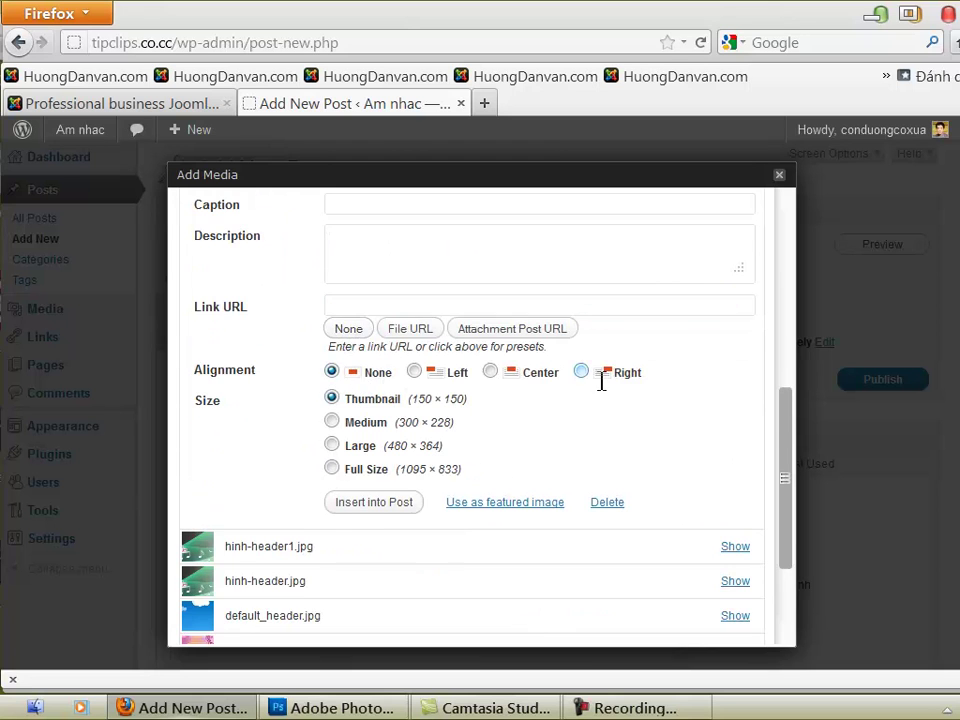
scroll(596, 420, up, 2)
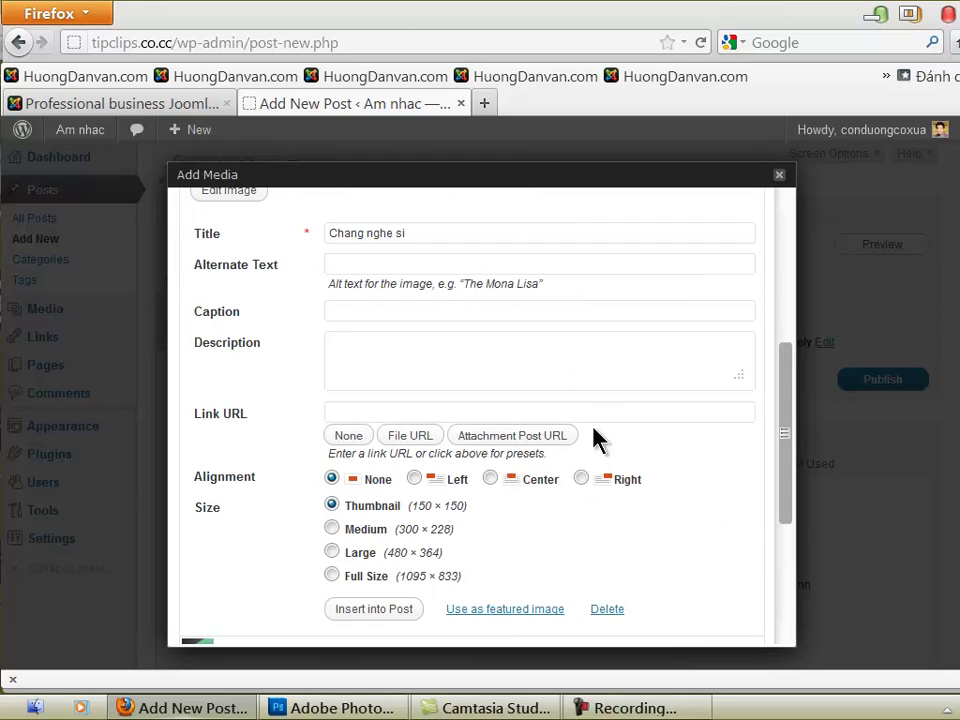
click(496, 437)
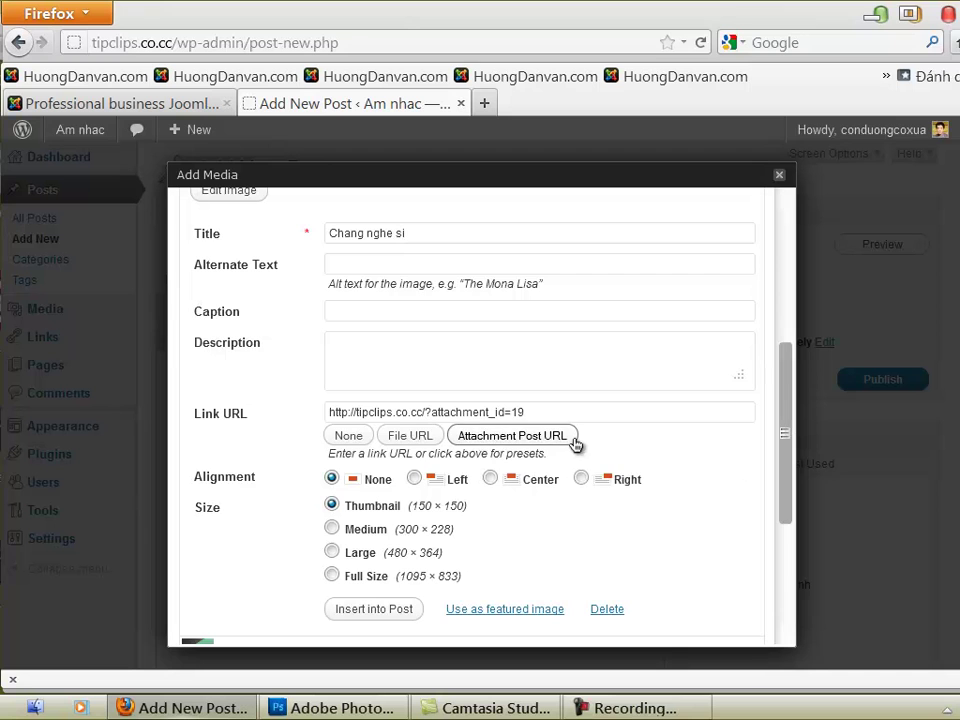
click(408, 443)
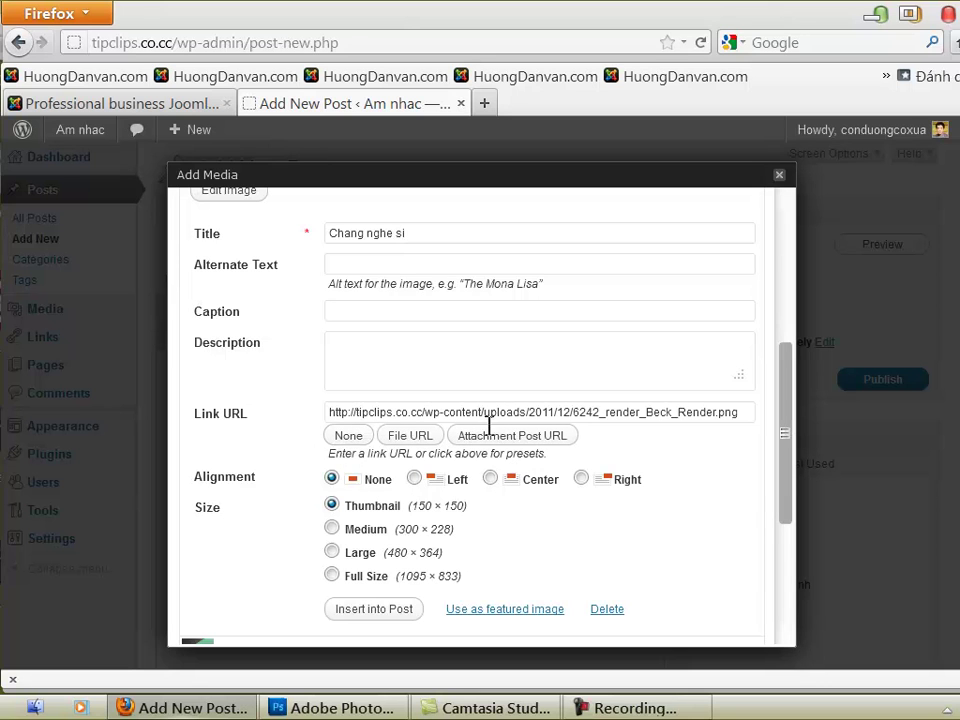
Set the image's alignment to Left and its size to Full Size (1095 × 833)
scroll(386, 514, up, 2)
scroll(385, 510, down, 2)
scroll(347, 420, up, 2)
scroll(381, 486, down, 2)
click(415, 480)
scroll(342, 528, down, 2)
click(332, 470)
scroll(424, 501, up, 3)
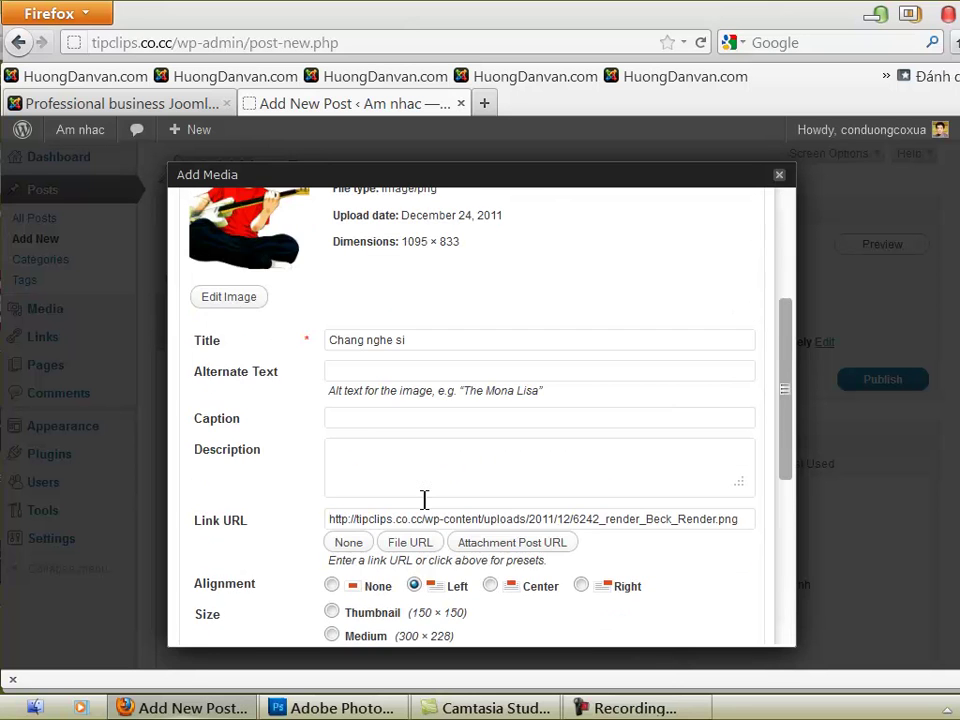
Set the image's size to Thumbnail (150 × 150) and insert it into the post
scroll(421, 498, down, 1)
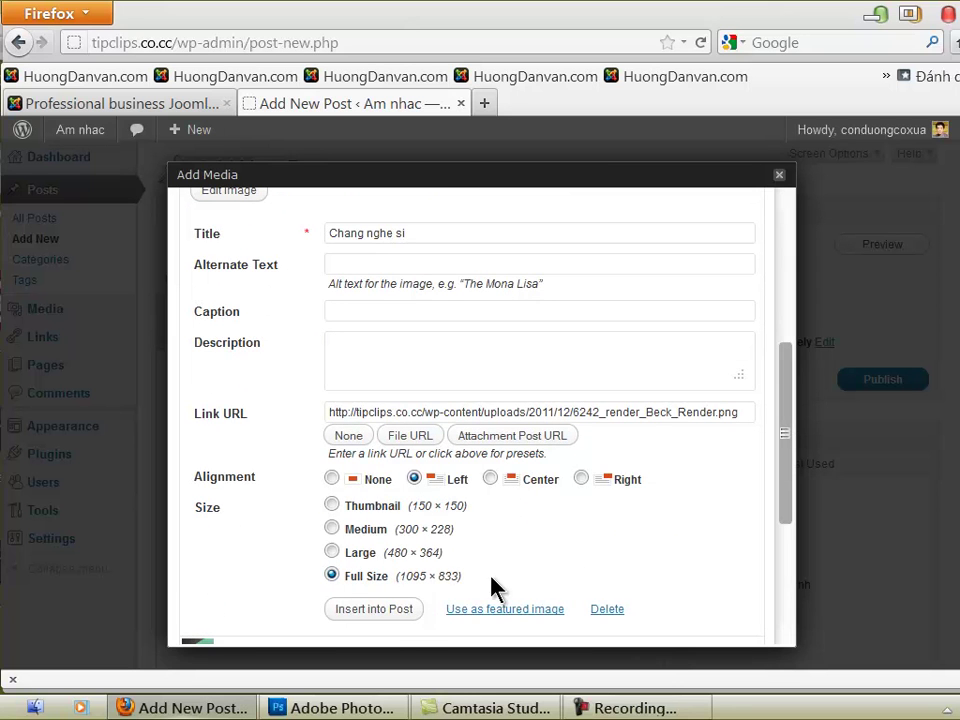
click(332, 552)
click(336, 506)
scroll(498, 527, down, 2)
scroll(461, 510, up, 5)
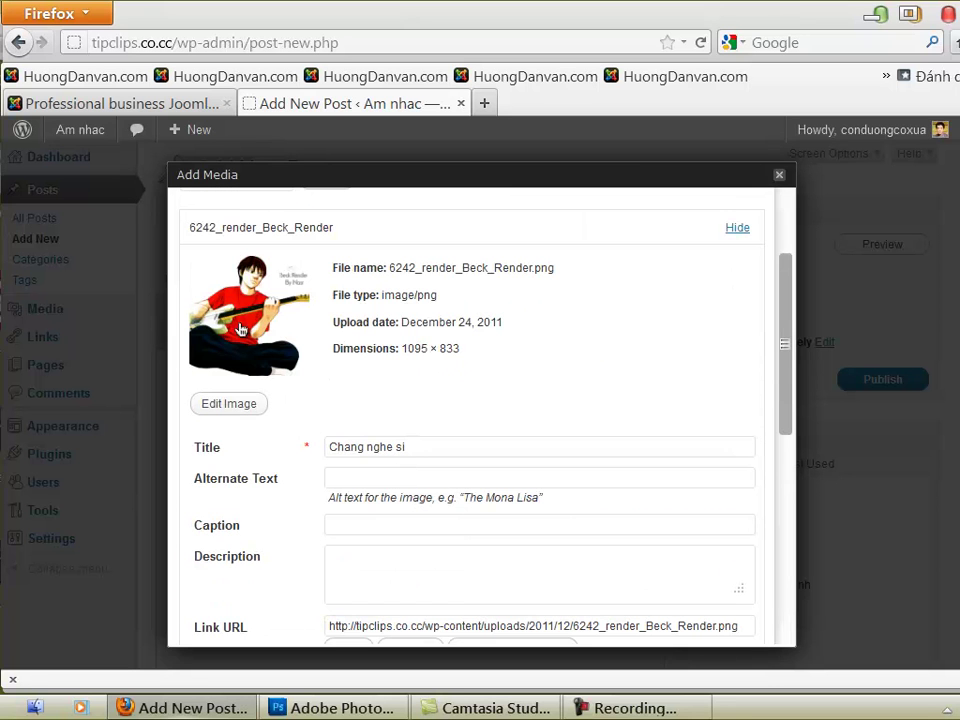
scroll(440, 553, down, 4)
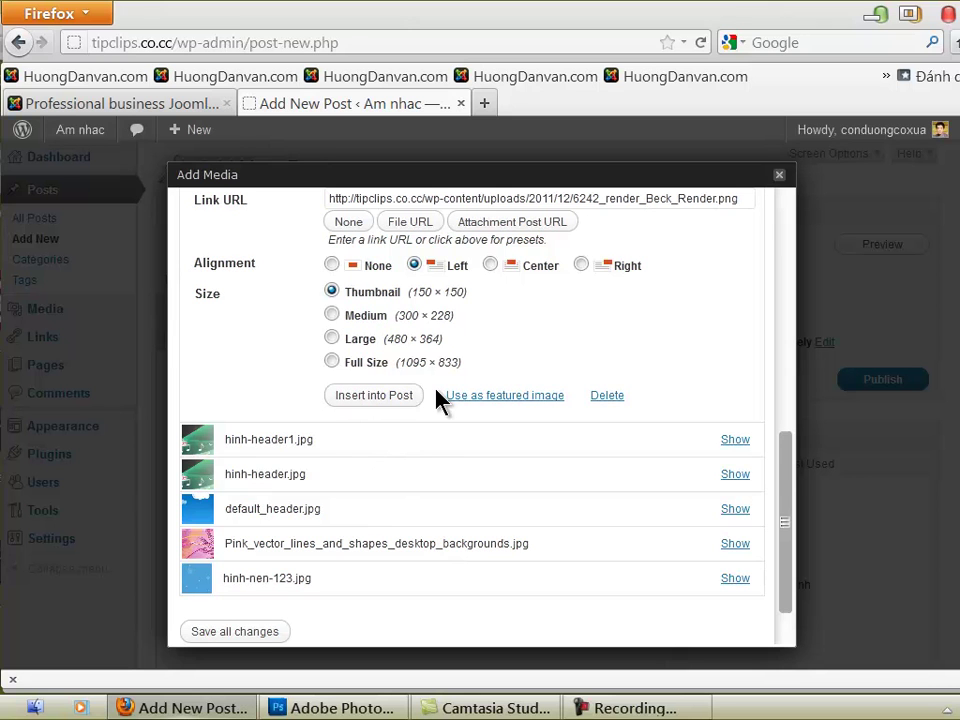
scroll(440, 398, up, 2)
click(364, 508)
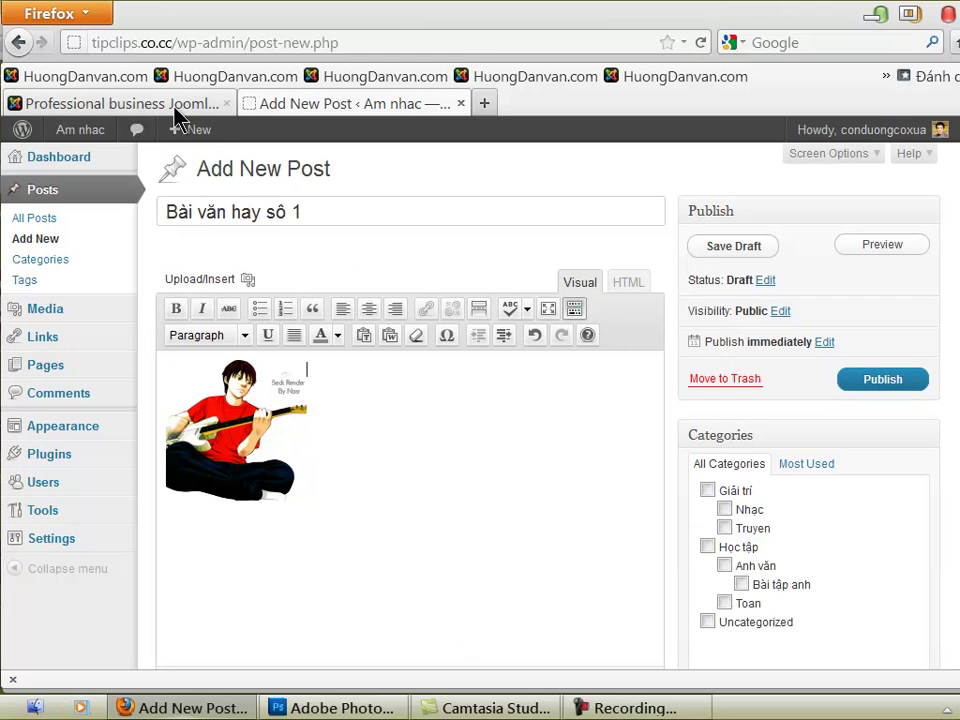
Open the Bài Viết Wordpress page on the huongdanvn.com site
click(120, 103)
scroll(460, 462, down, 5)
scroll(445, 460, up, 3)
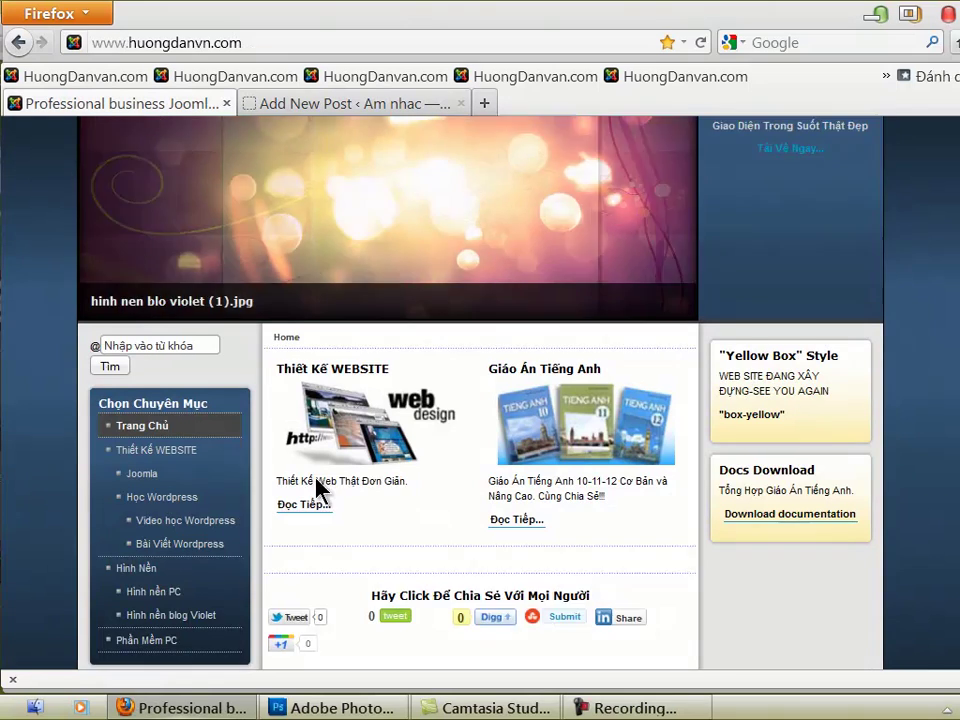
scroll(320, 452, down, 2)
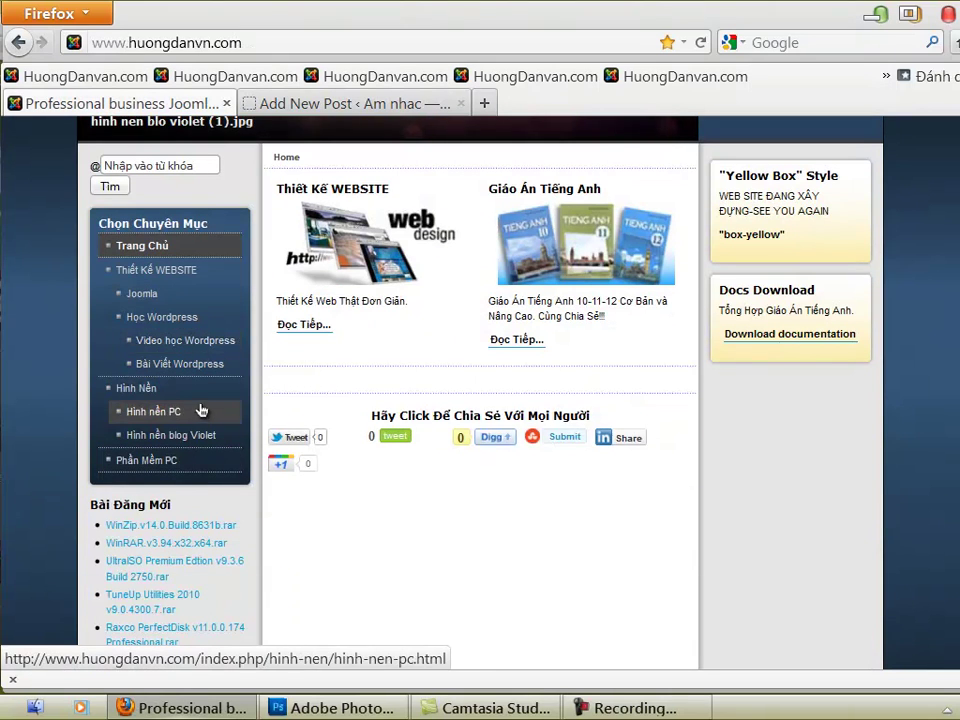
click(186, 364)
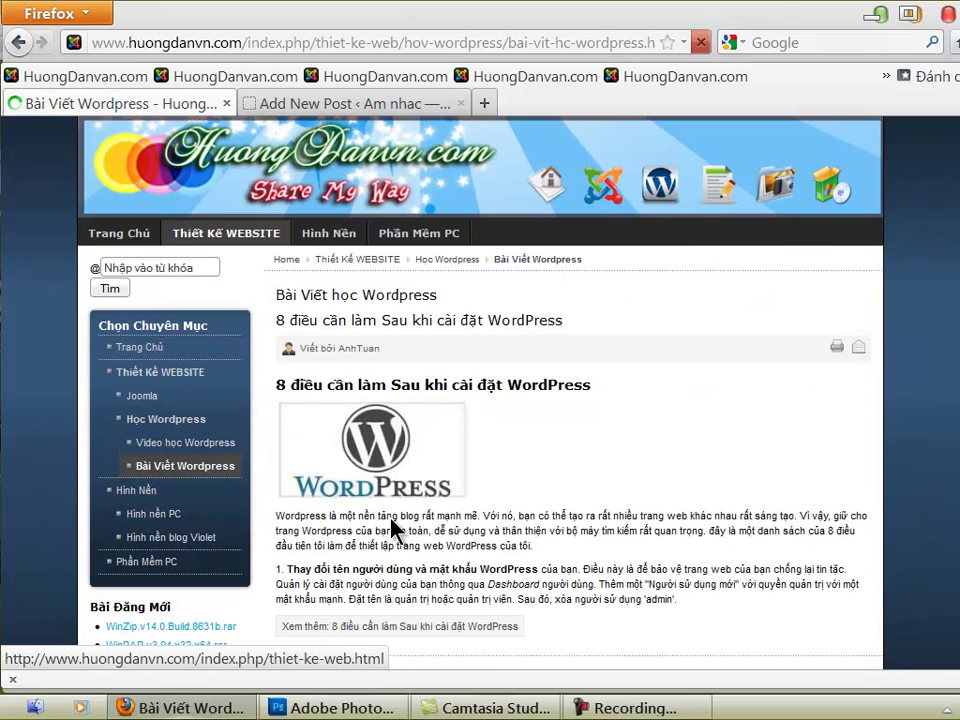
Copy the "8 điều cần làm Sau khi cài đặt WordPress" article from its bold heading through item 1 and paste it beside the post's image
drag(278, 386, 728, 430)
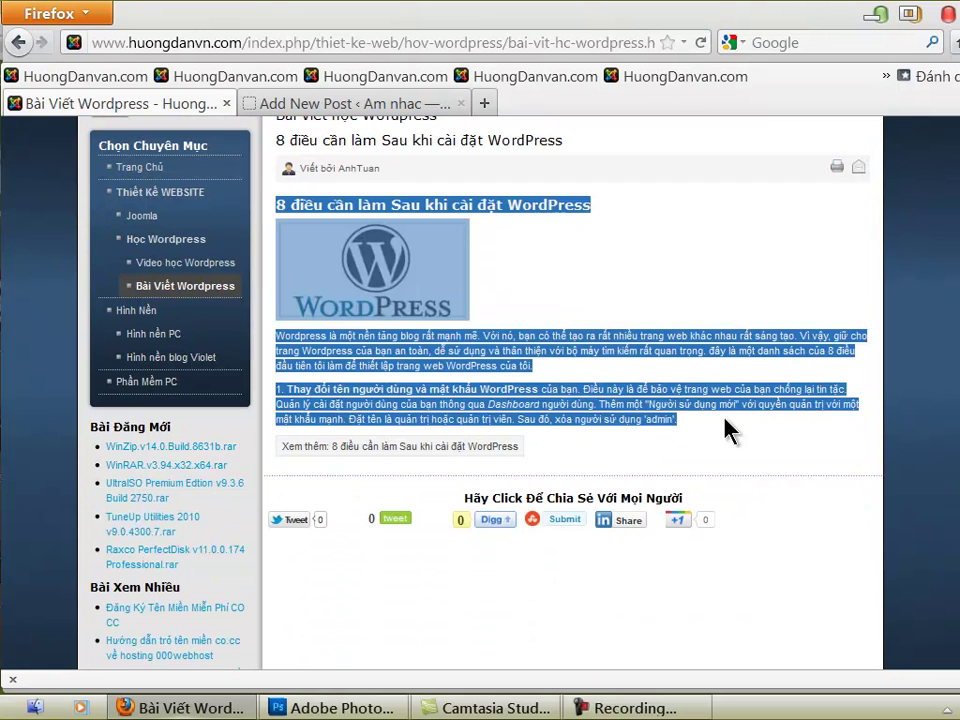
right_click(488, 396)
click(522, 405)
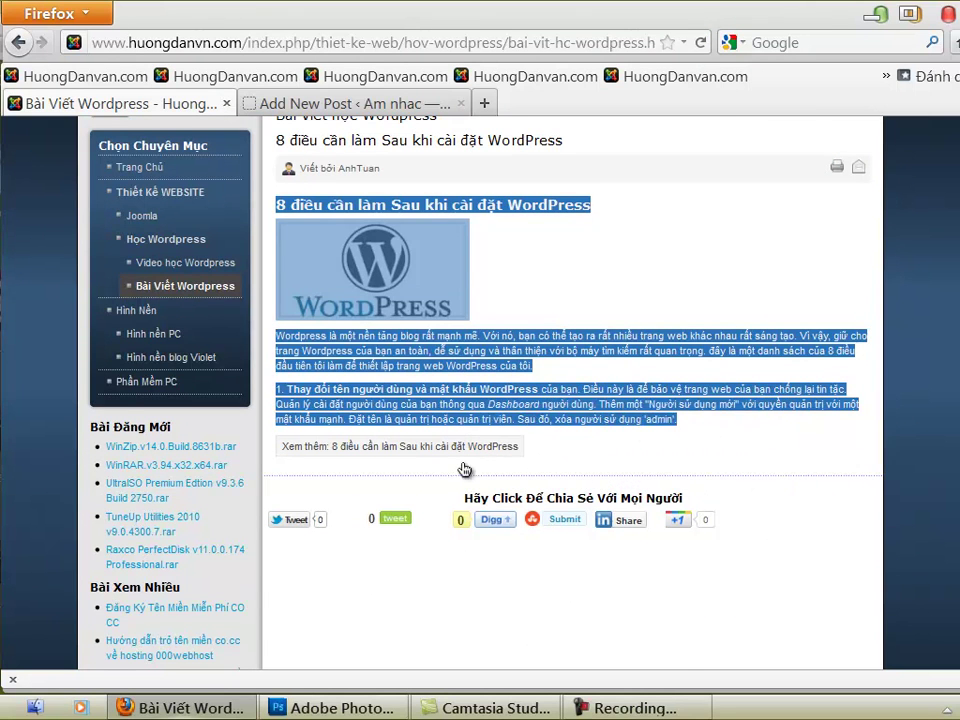
click(358, 104)
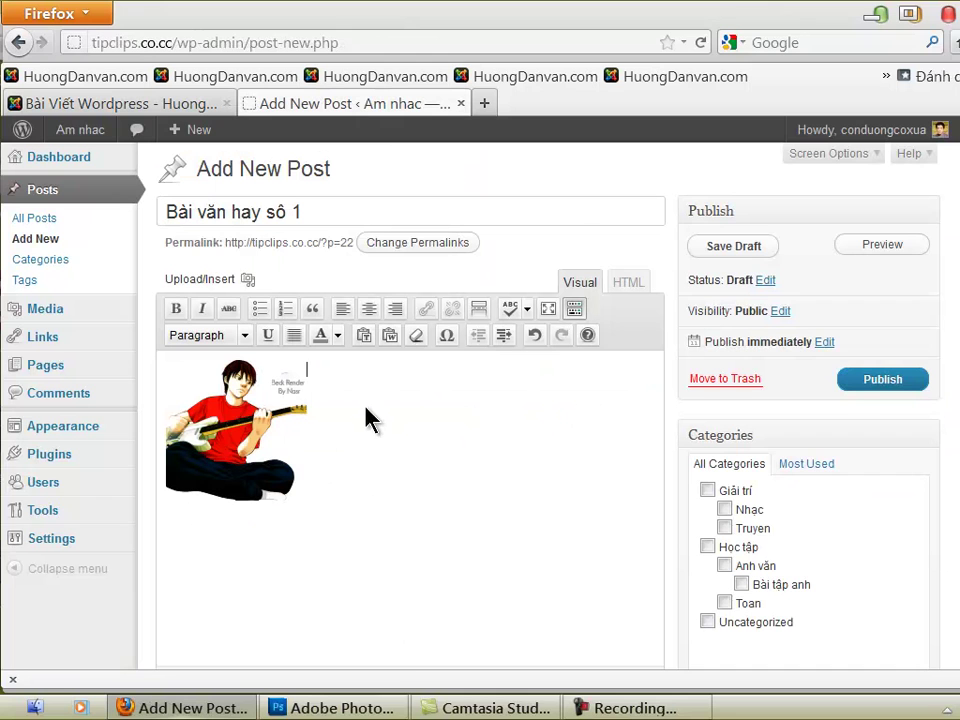
right_click(365, 400)
click(343, 386)
right_click(344, 381)
click(377, 463)
scroll(410, 495, up, 3)
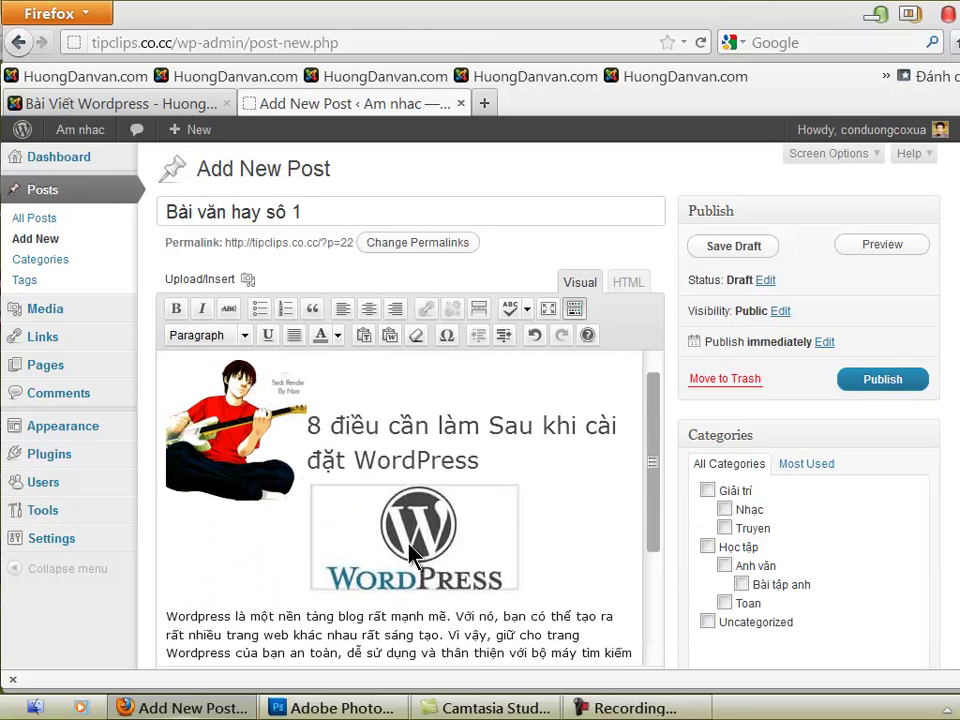
Delete the pasted WordPress logo and the empty lines above and below the pasted heading
click(415, 558)
key(Delete)
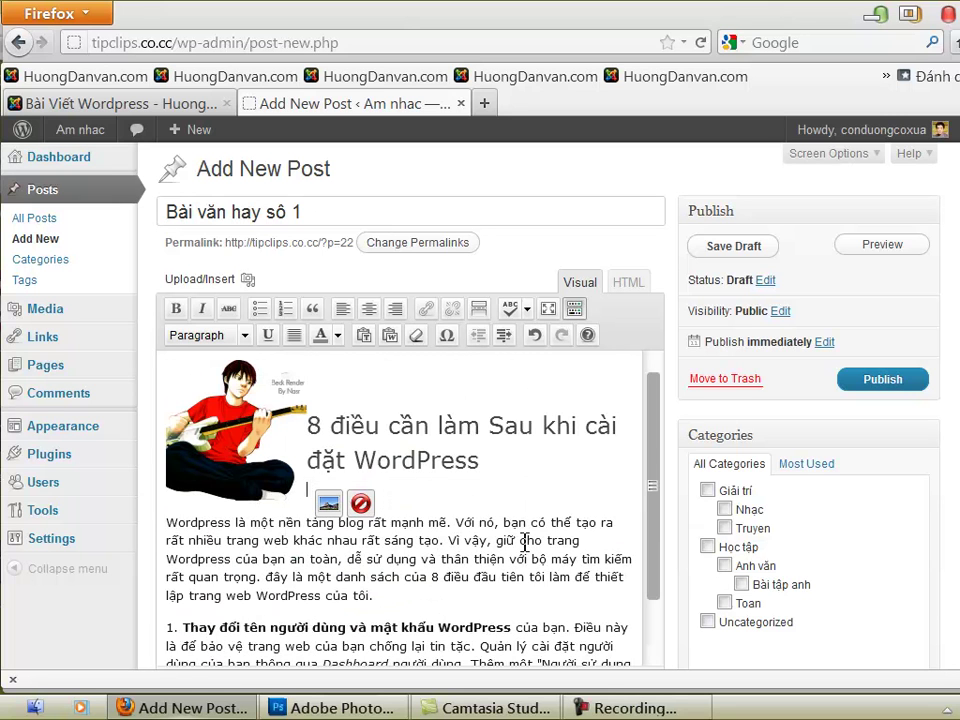
click(333, 390)
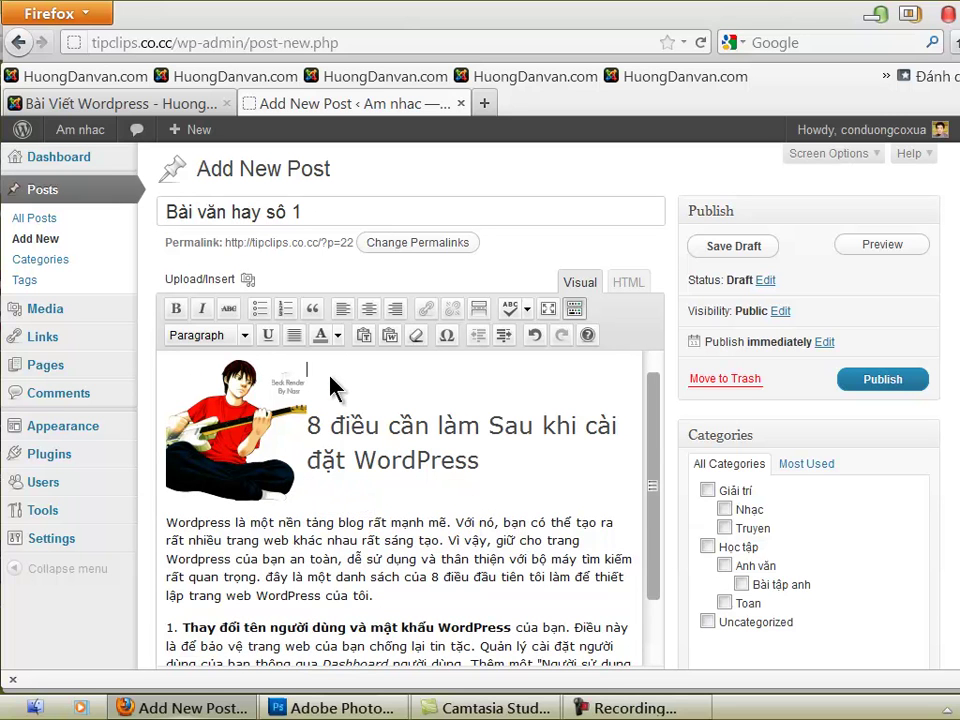
key(Delete)
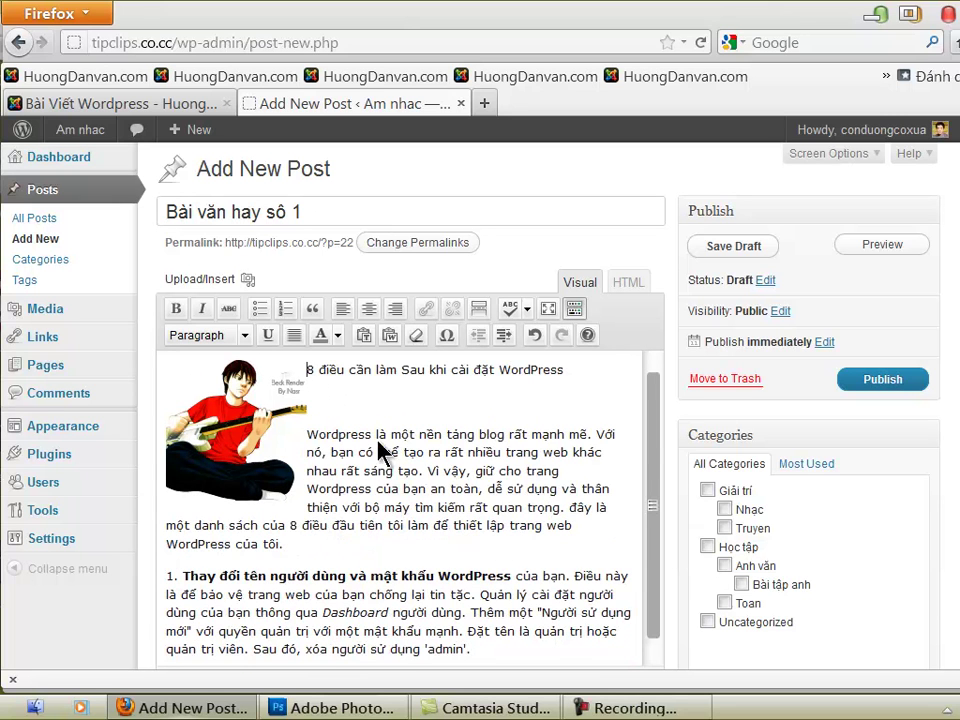
click(350, 410)
key(BackSpace)
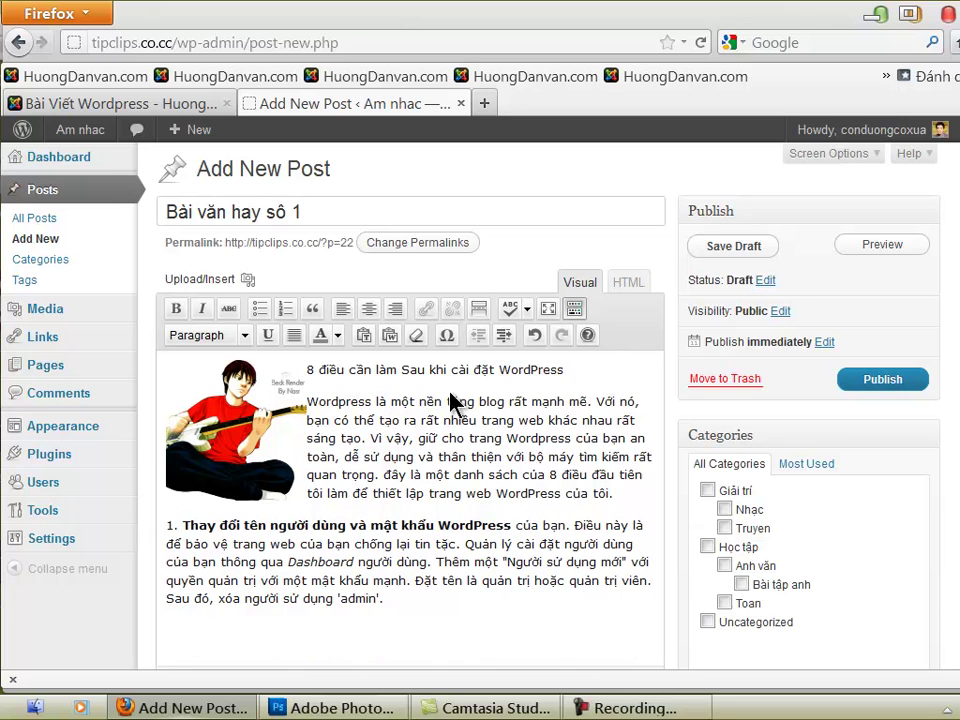
Format the line "8 điều cần làm Sau khi cài đặt WordPress" as Heading 2 after trying Heading 1
drag(608, 367, 306, 369)
click(244, 335)
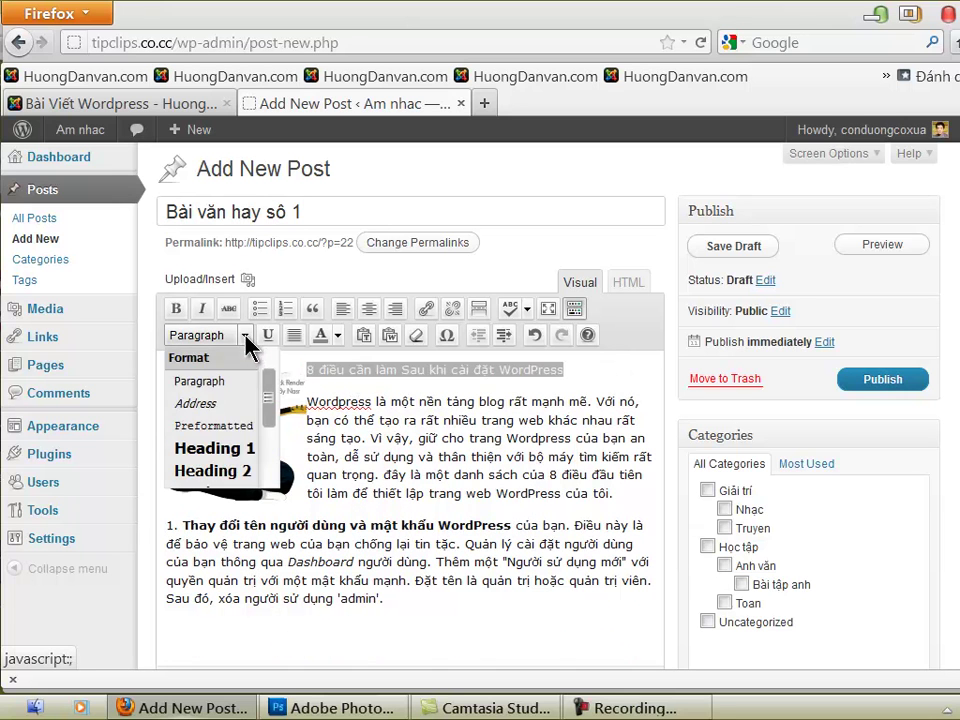
click(222, 449)
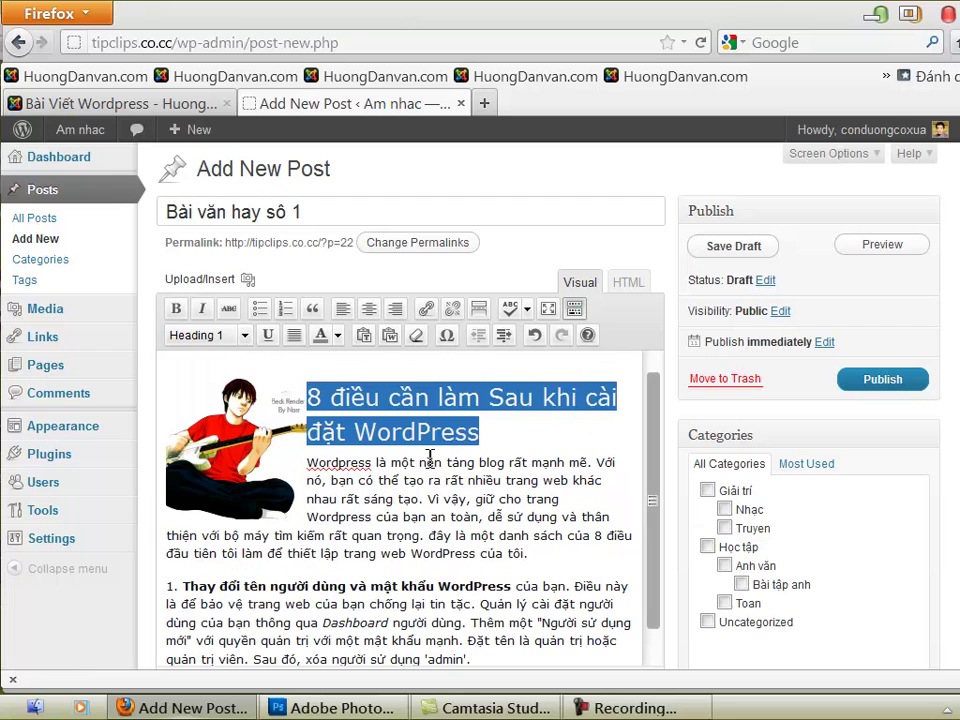
click(244, 335)
click(224, 467)
click(443, 450)
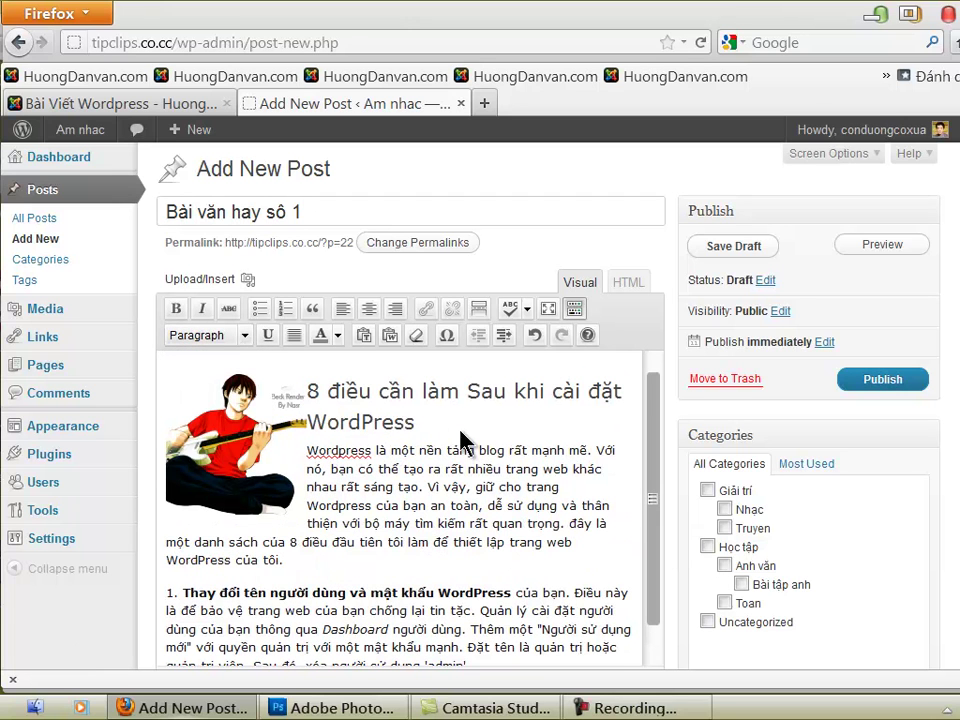
Change the text colour of the article heading in the post to blue
drag(418, 422, 334, 381)
click(338, 335)
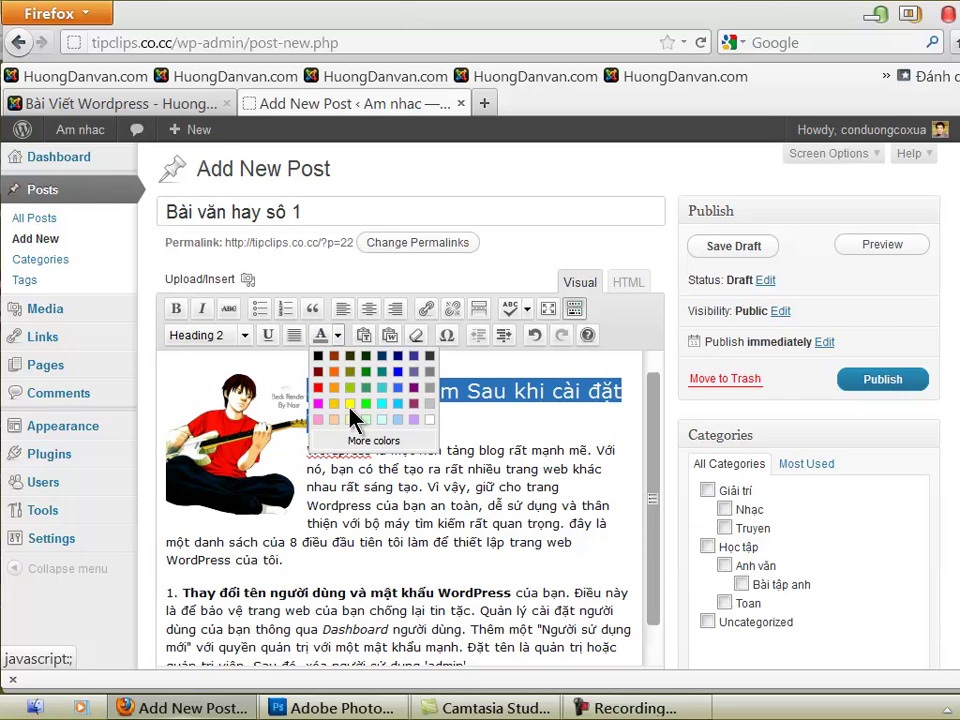
click(397, 373)
click(426, 390)
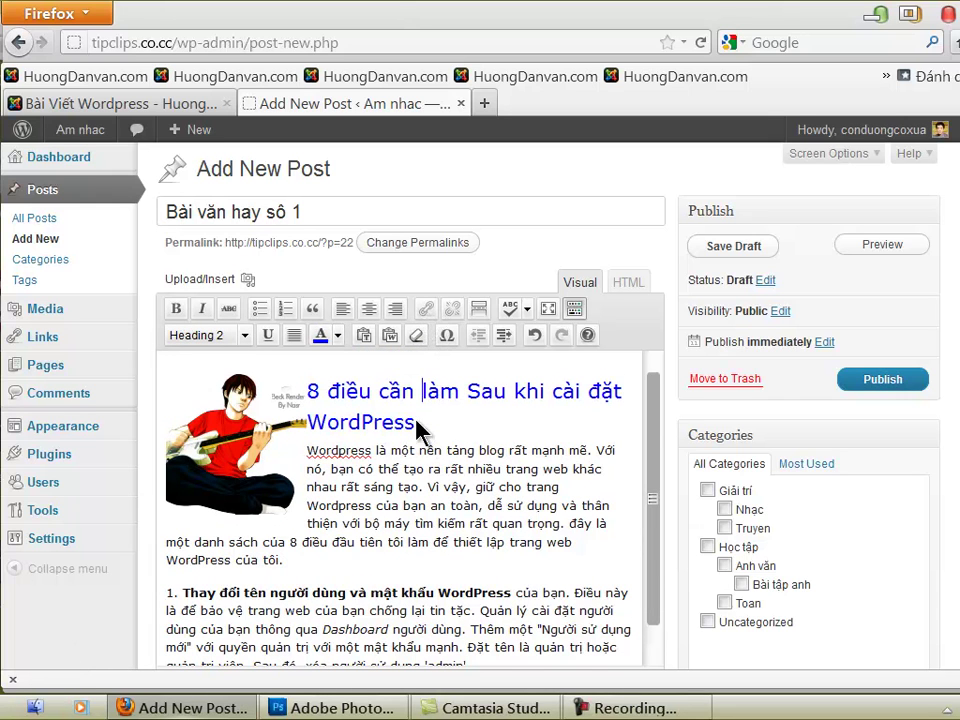
scroll(436, 505, down, 1)
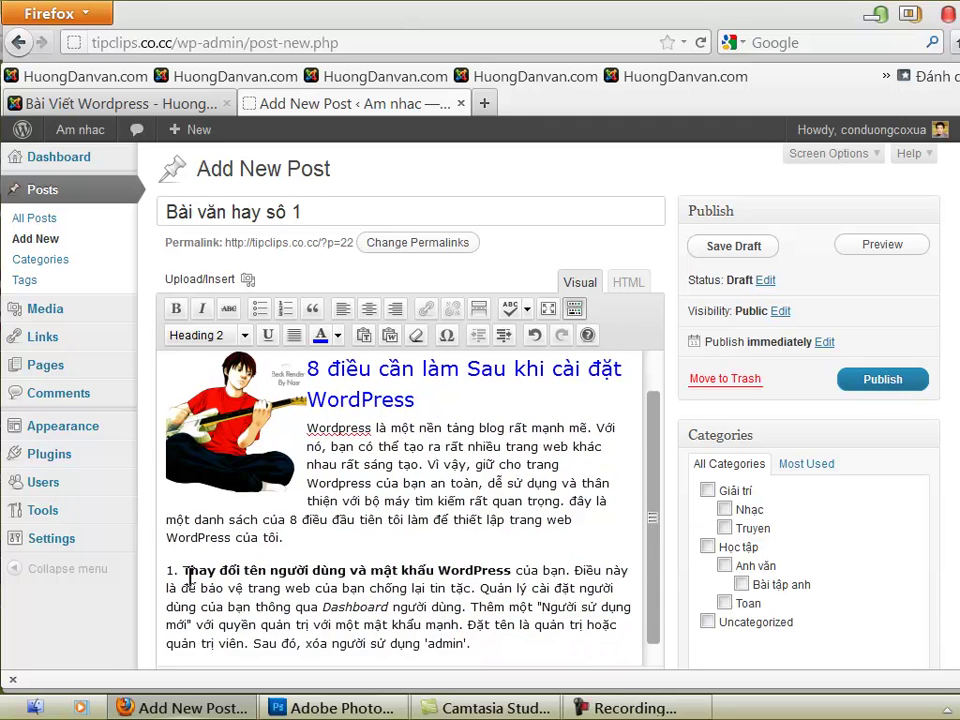
drag(440, 574, 518, 580)
scroll(555, 578, down, 2)
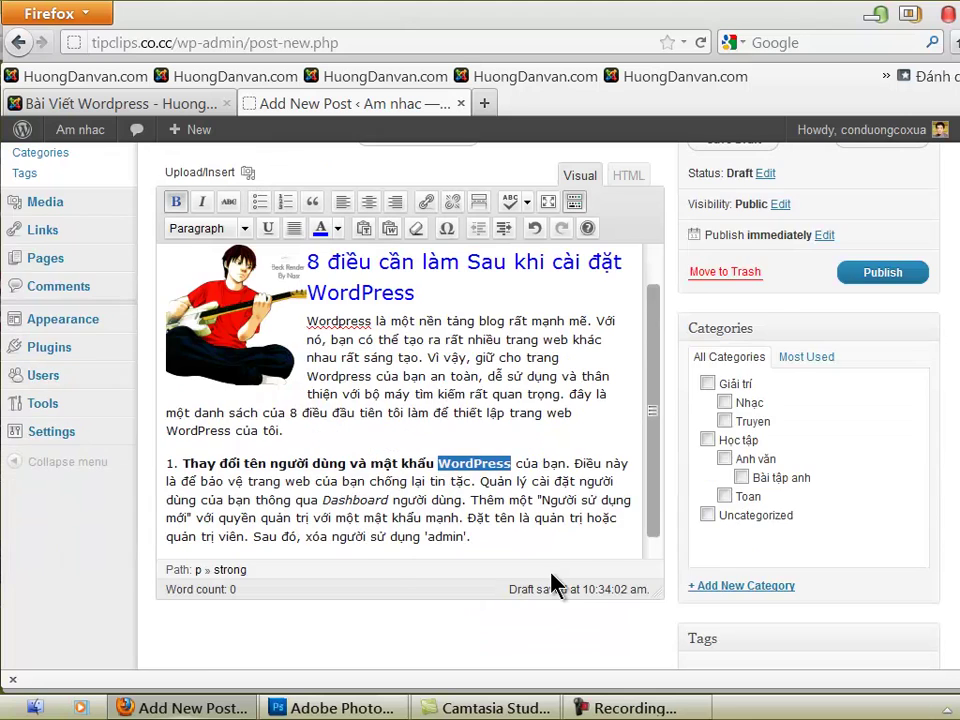
scroll(555, 578, up, 2)
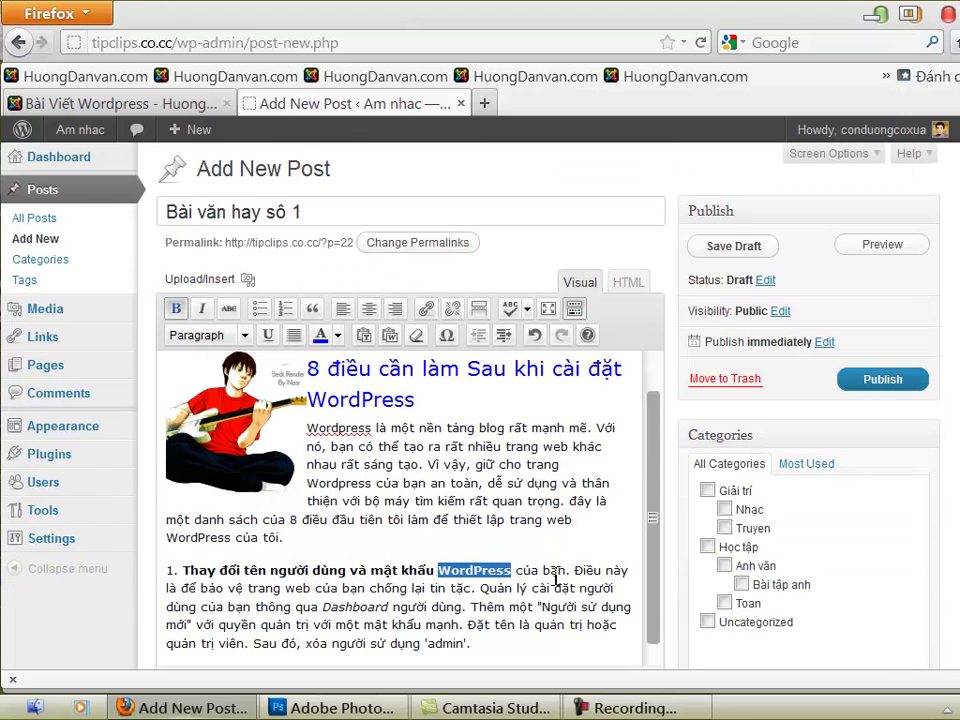
click(511, 570)
scroll(520, 575, down, 3)
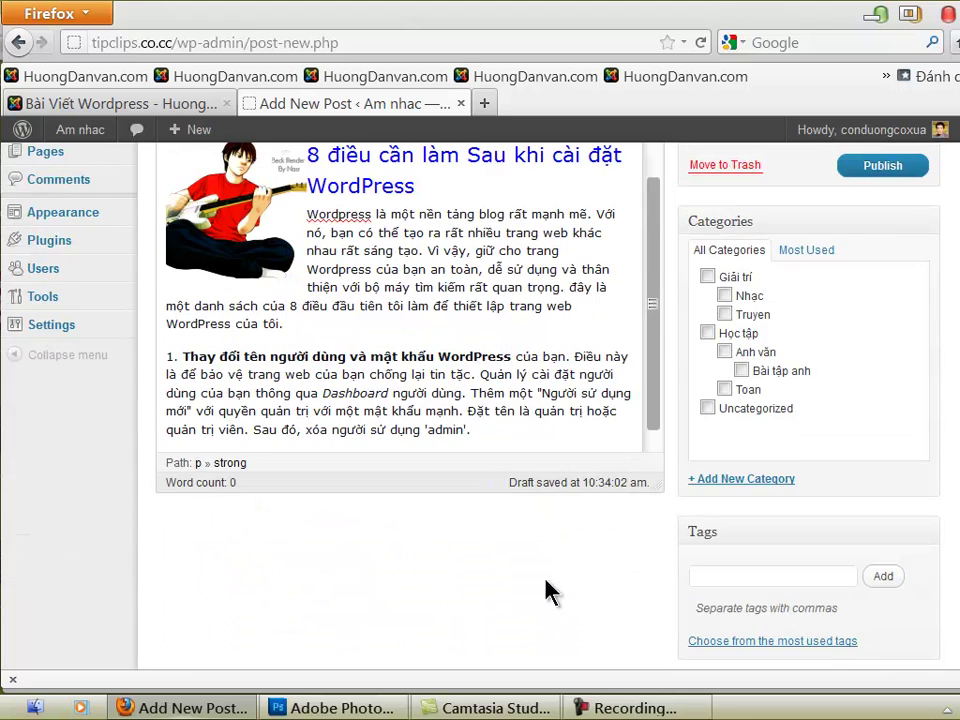
drag(323, 393, 393, 393)
scroll(403, 493, up, 1)
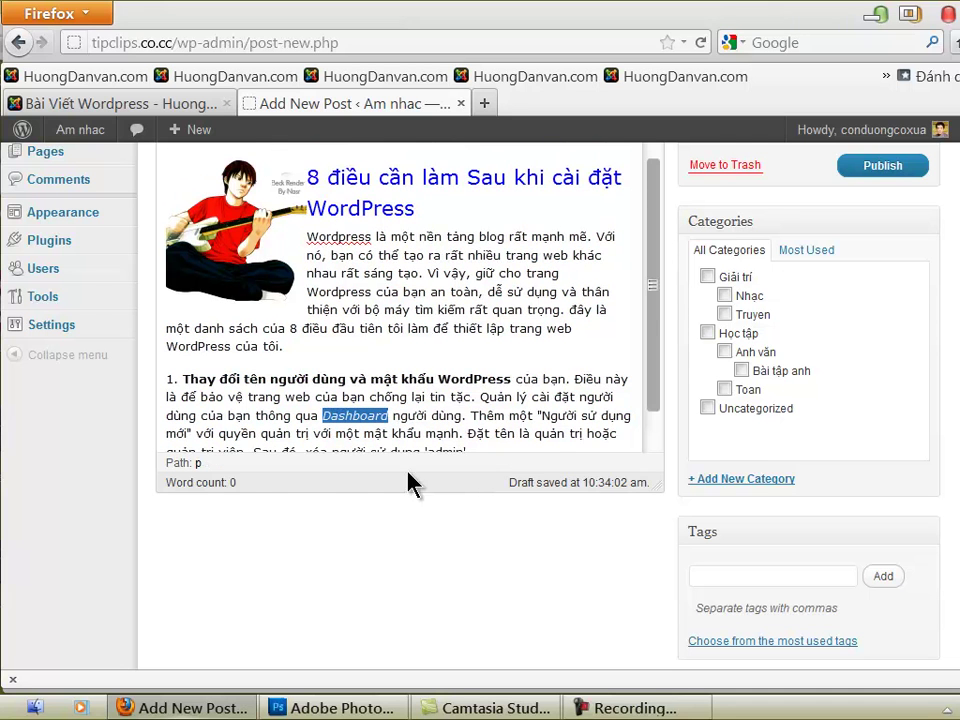
scroll(656, 392, up, 2)
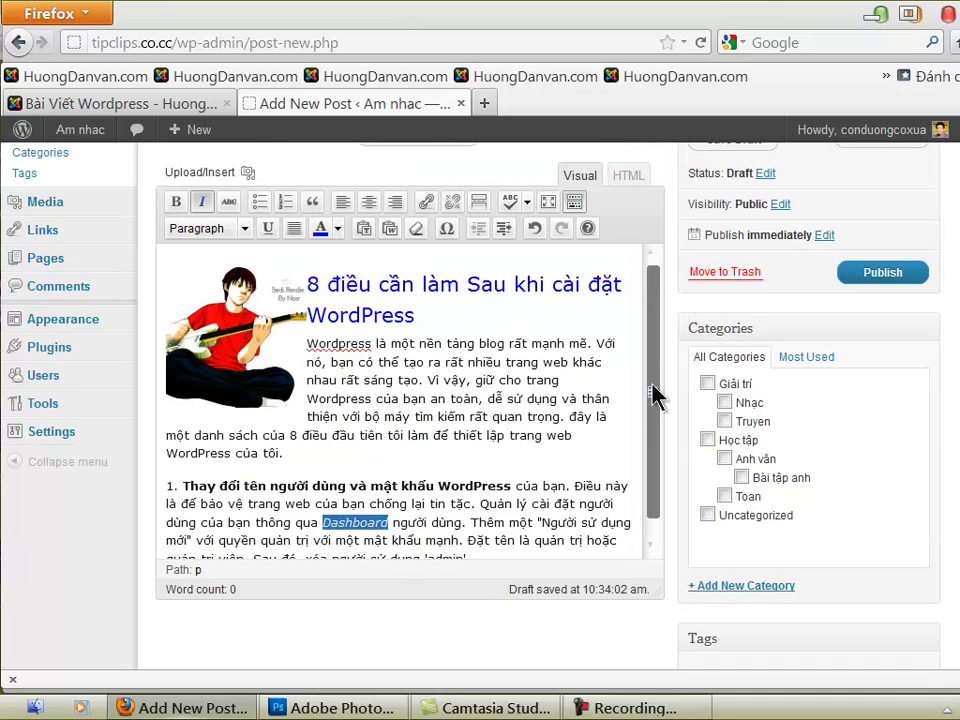
click(426, 203)
click(464, 356)
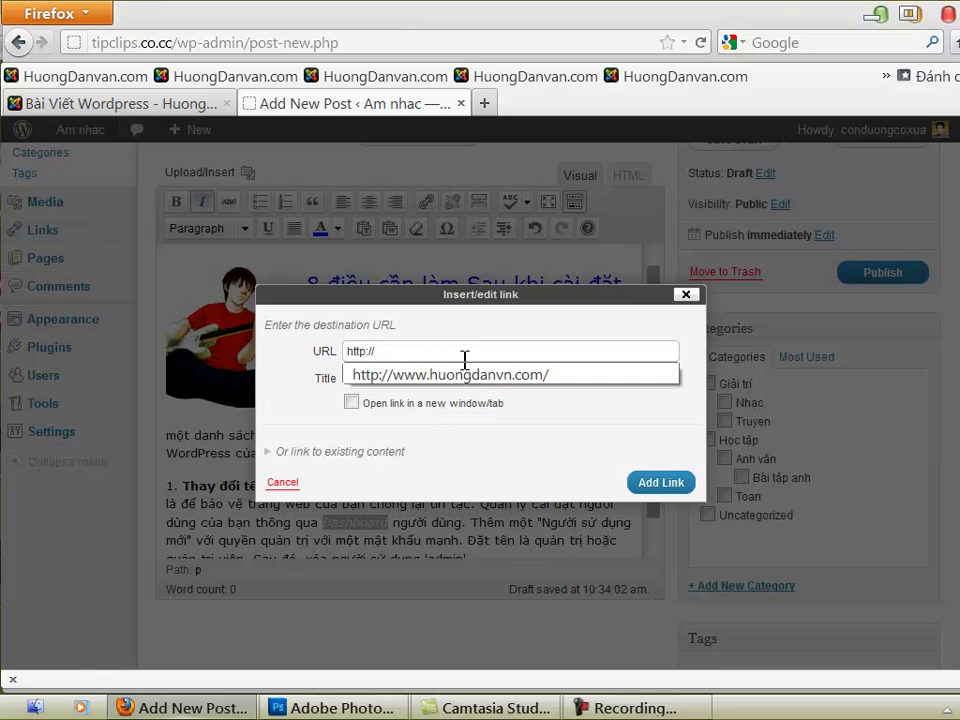
click(264, 358)
click(324, 351)
click(686, 294)
Copy the web address of the Bài Viết Wordpress page on huongdanvn.com
click(120, 103)
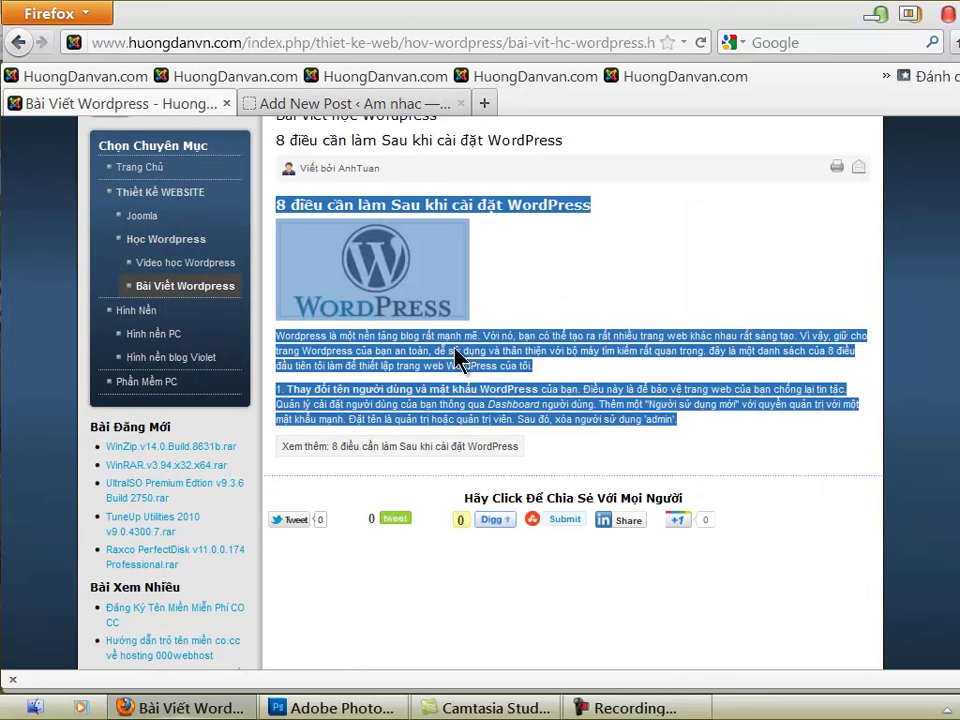
click(424, 260)
scroll(580, 360, up, 3)
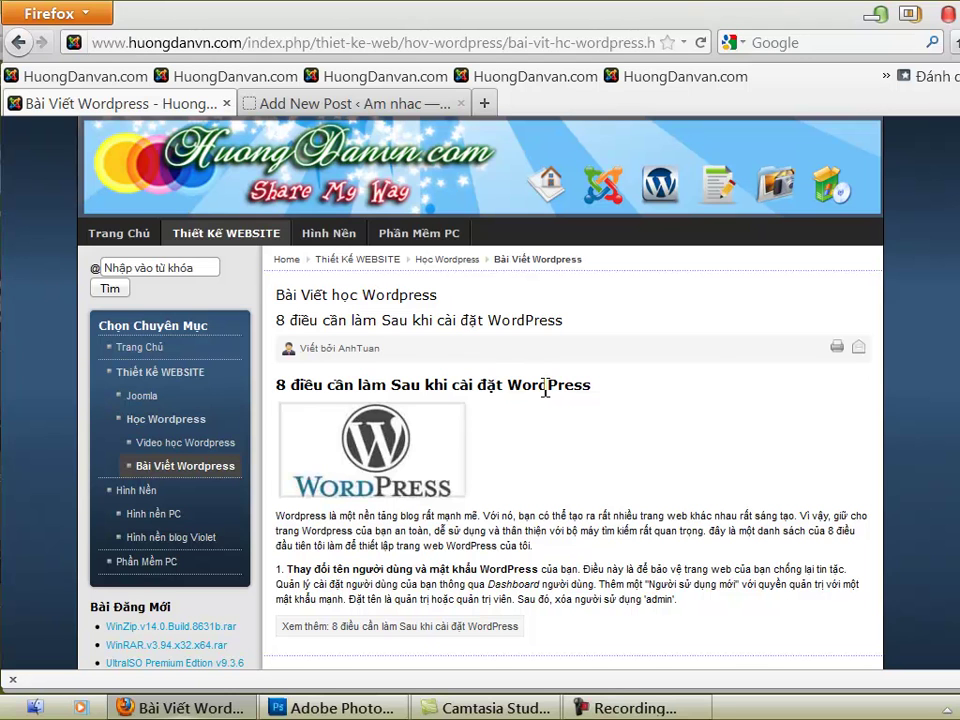
click(522, 42)
right_click(400, 40)
click(440, 101)
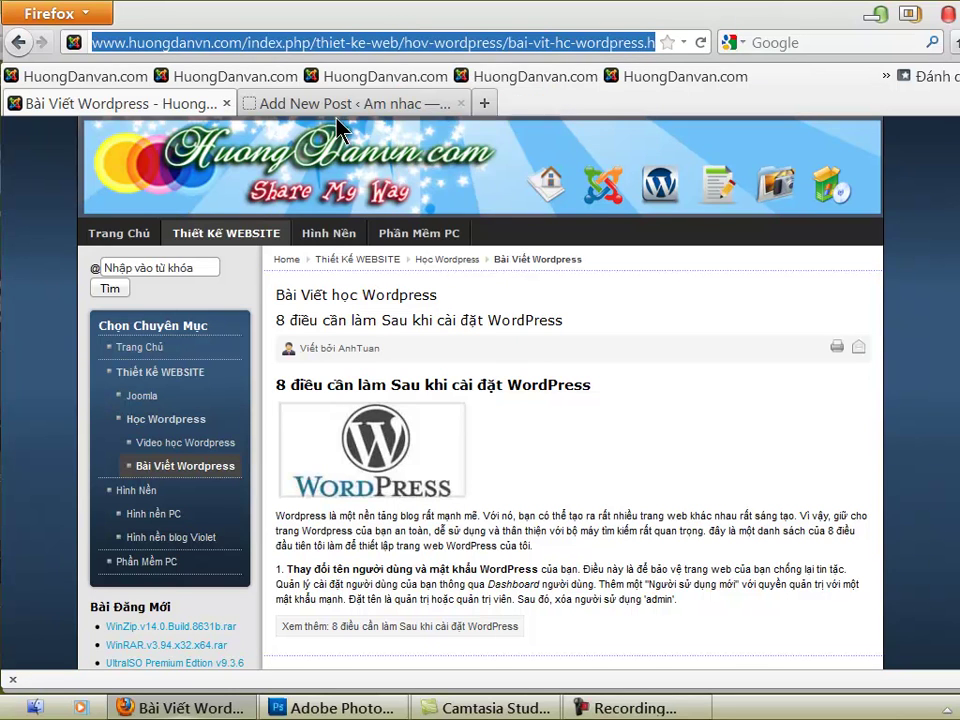
Link the bold word "WordPress" in item 1 of the post to the copied huongdanvn.com address, opening in a new window/tab
click(349, 104)
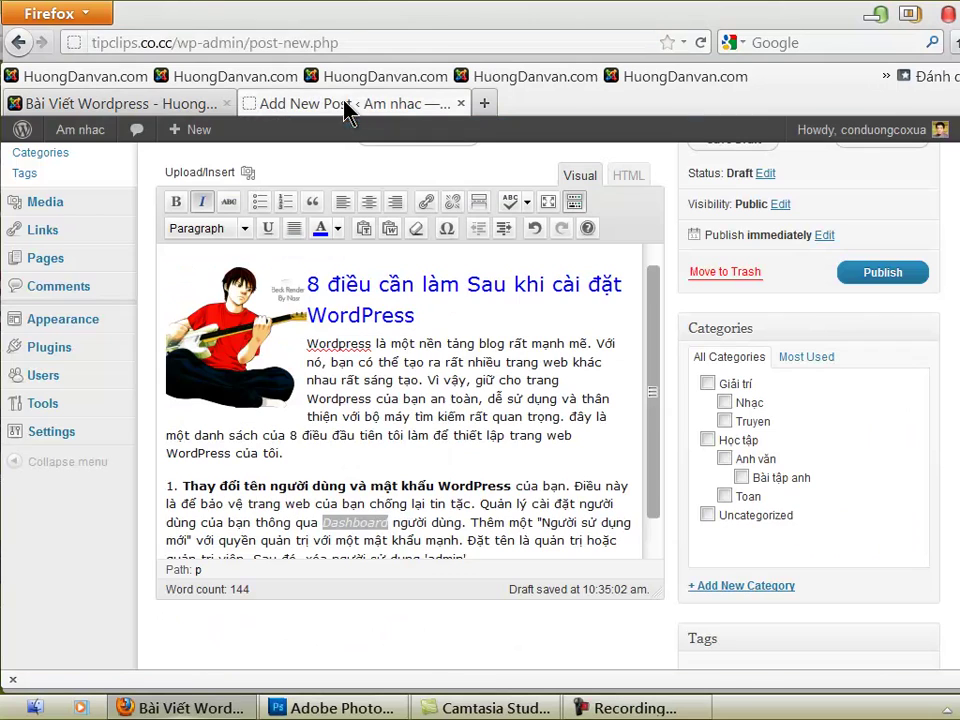
click(336, 524)
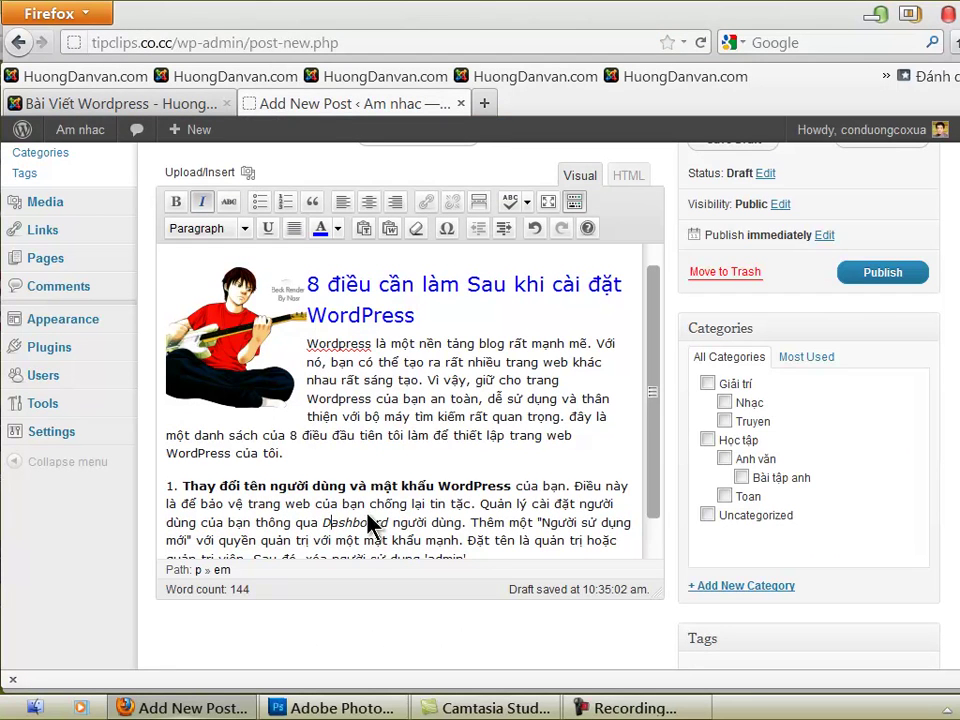
double_click(465, 487)
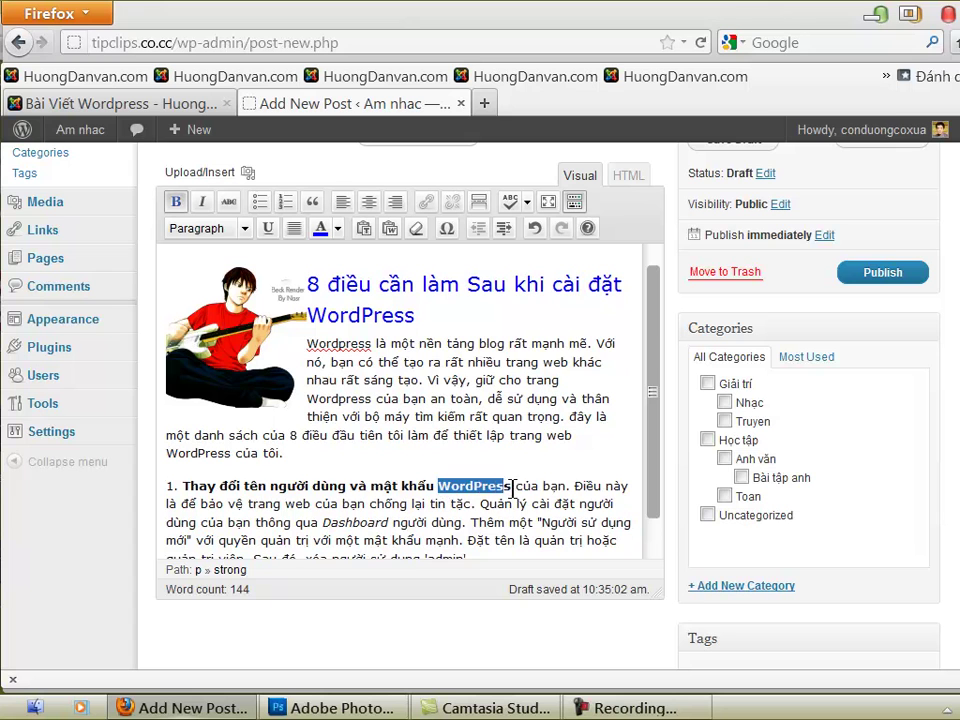
click(427, 203)
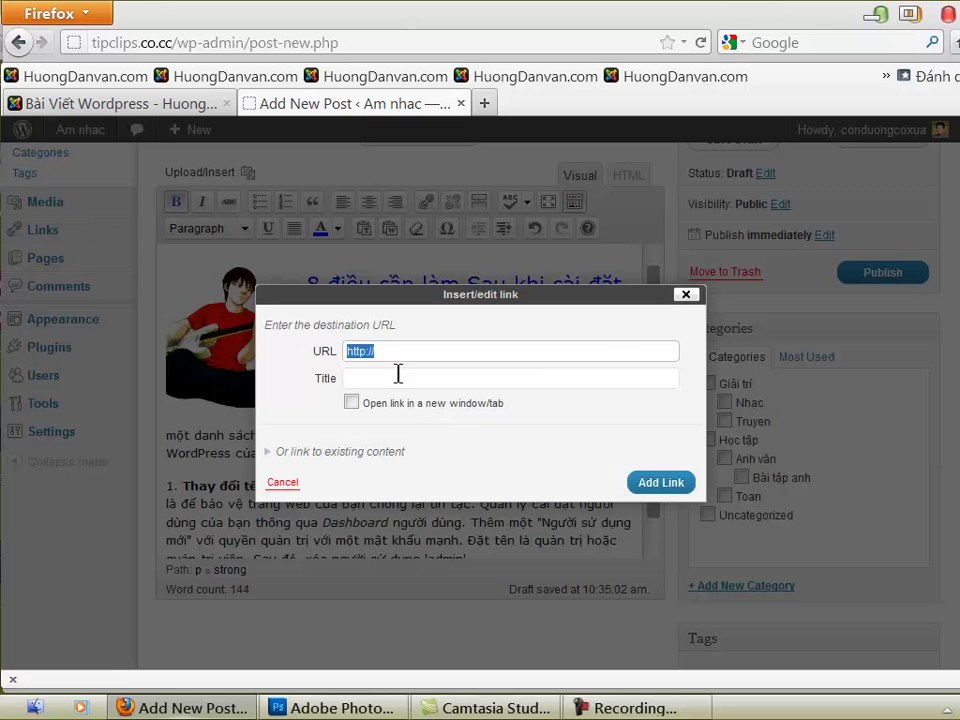
right_click(362, 351)
click(405, 437)
click(375, 379)
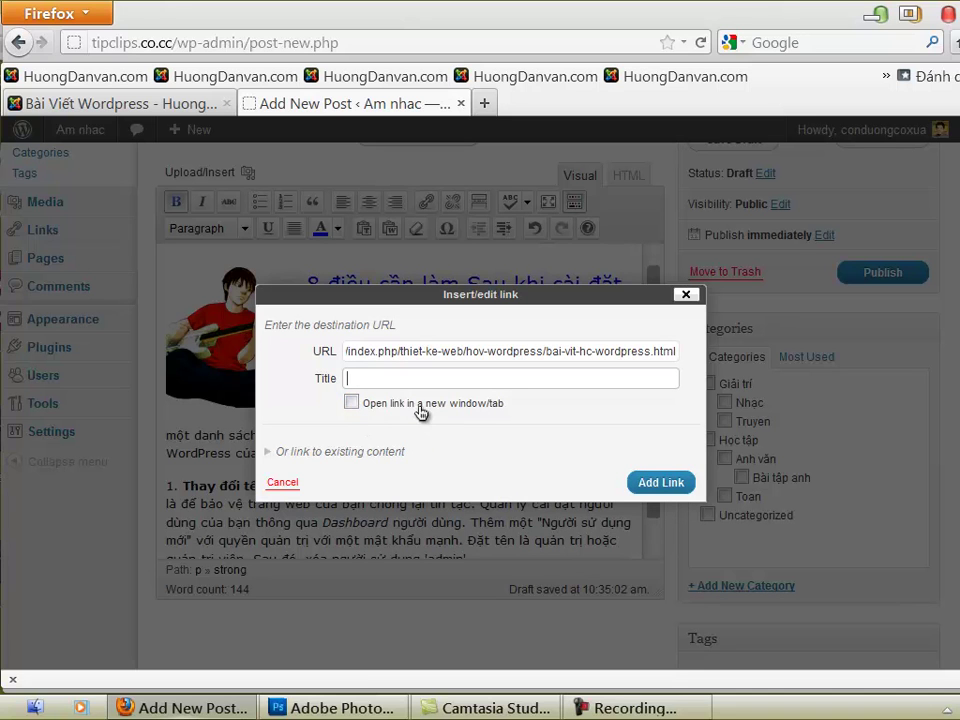
click(351, 402)
click(351, 403)
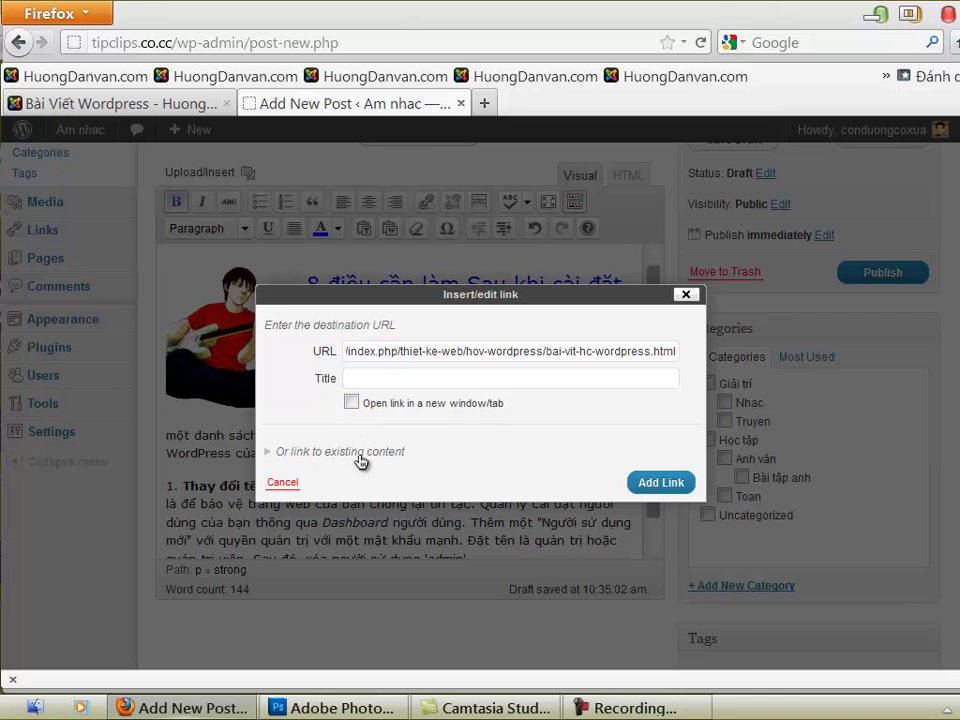
click(351, 402)
click(661, 482)
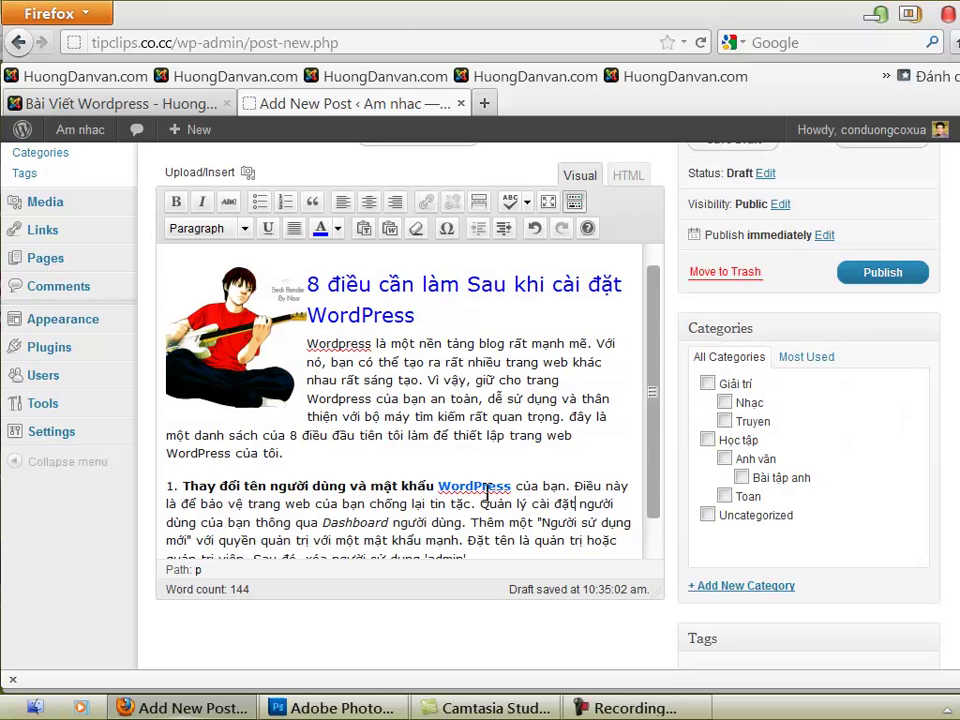
Assign the post to the categories Học tập and Bài tập anh
scroll(501, 487, down, 1)
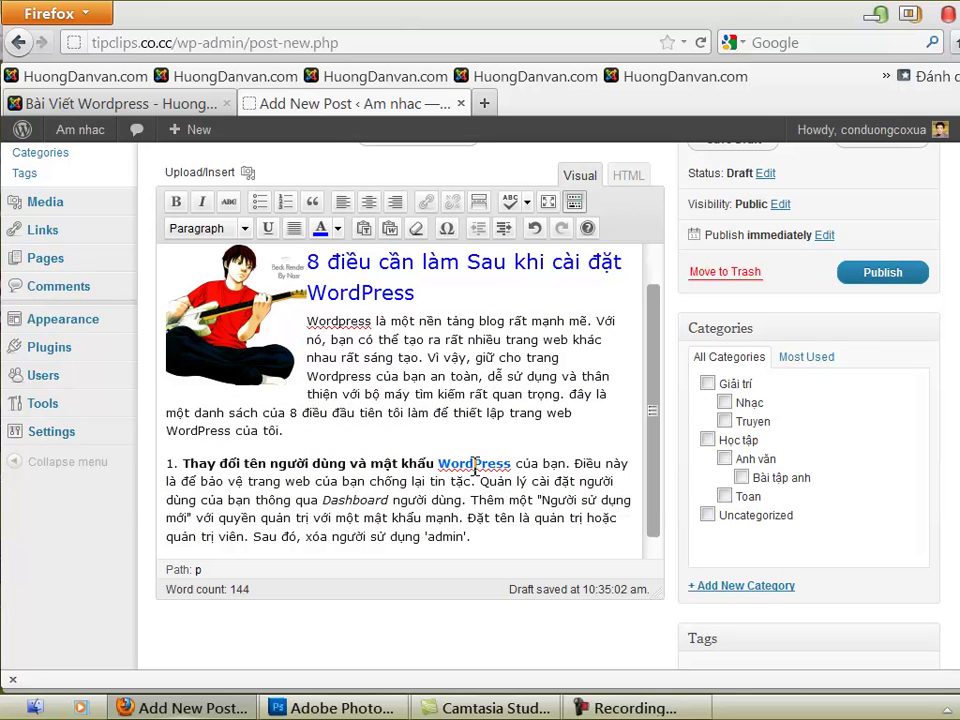
scroll(610, 495, down, 3)
scroll(614, 502, up, 3)
scroll(612, 497, up, 1)
scroll(656, 497, down, 1)
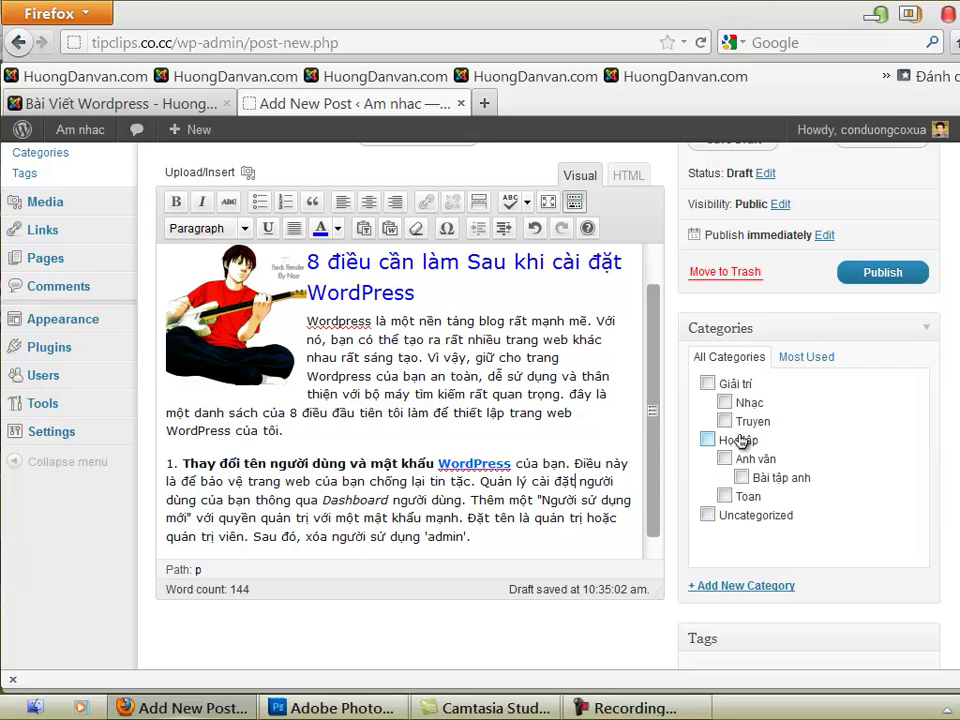
click(709, 441)
click(742, 478)
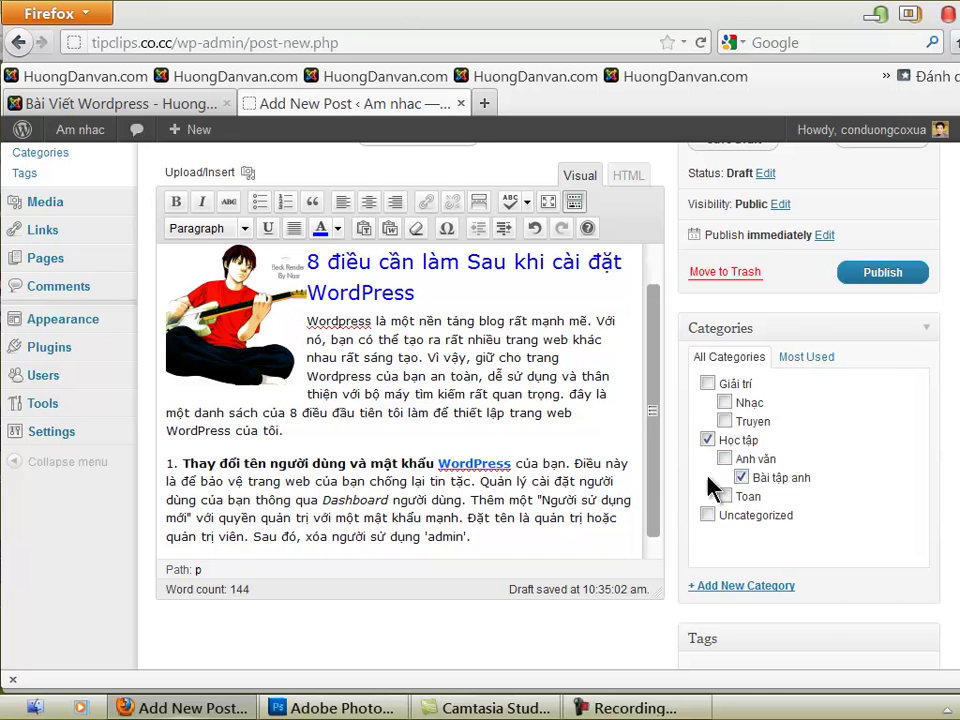
Add a new category "Wordpress thiêt ke" under the parent category Học tập
scroll(507, 442, down, 2)
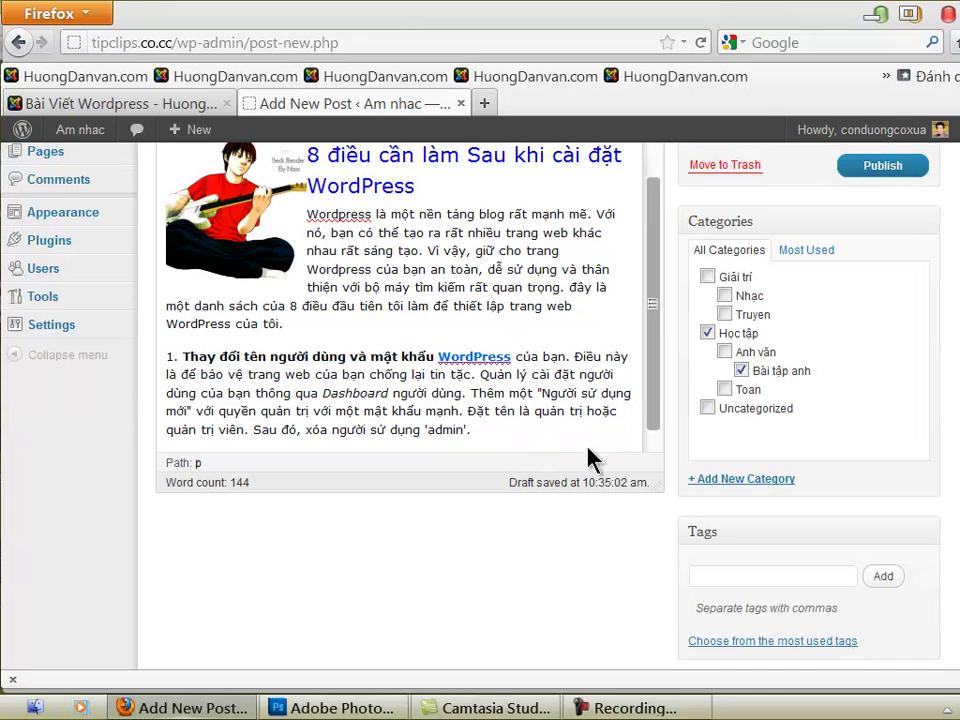
click(722, 483)
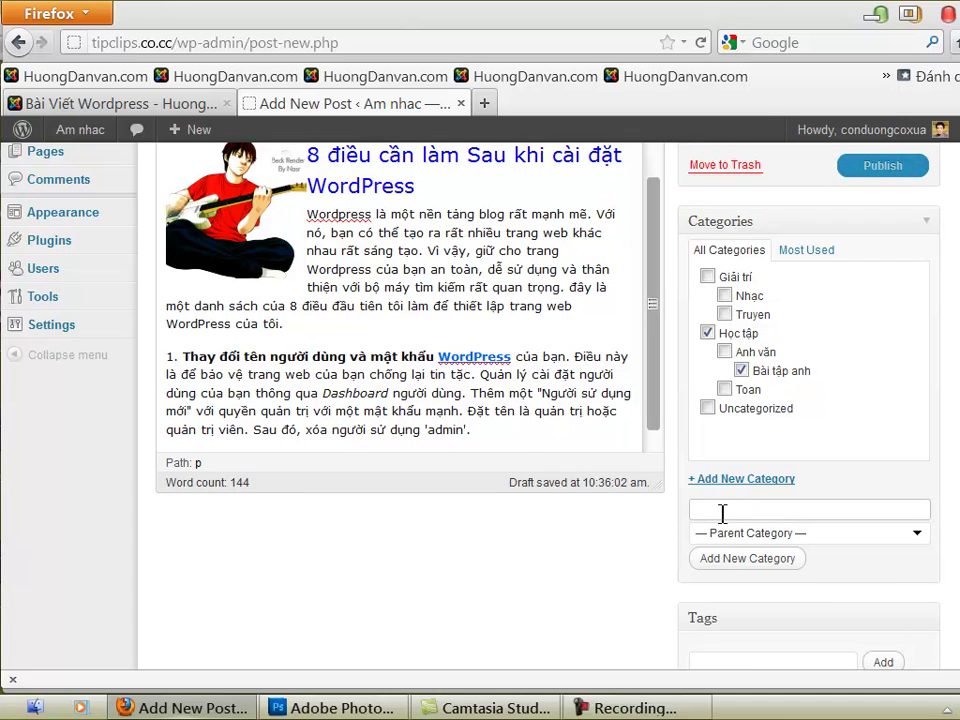
text(U)
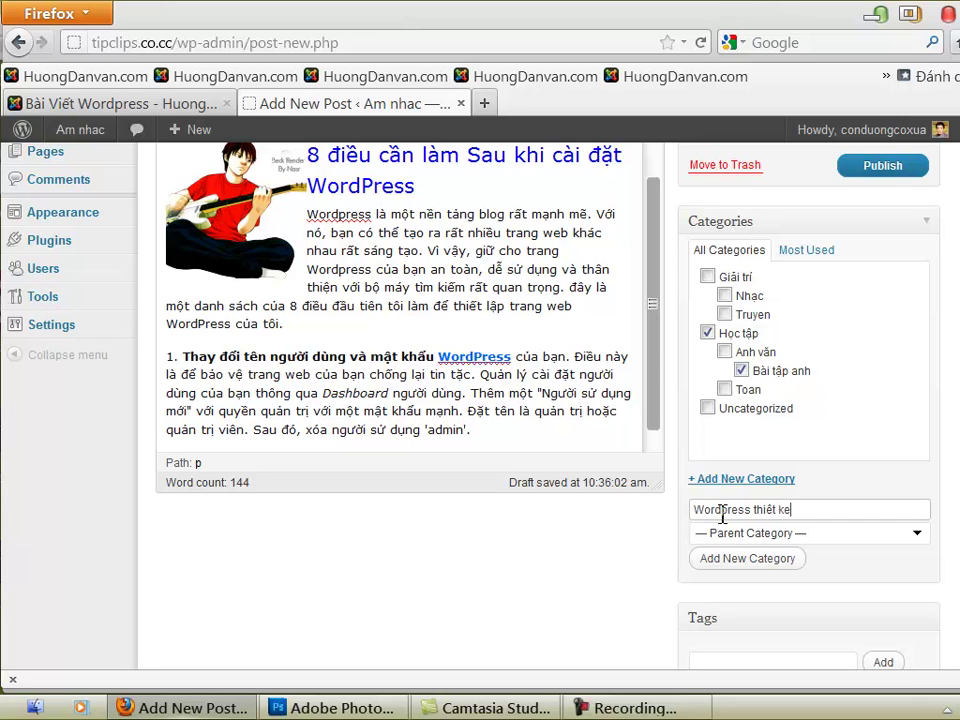
click(850, 535)
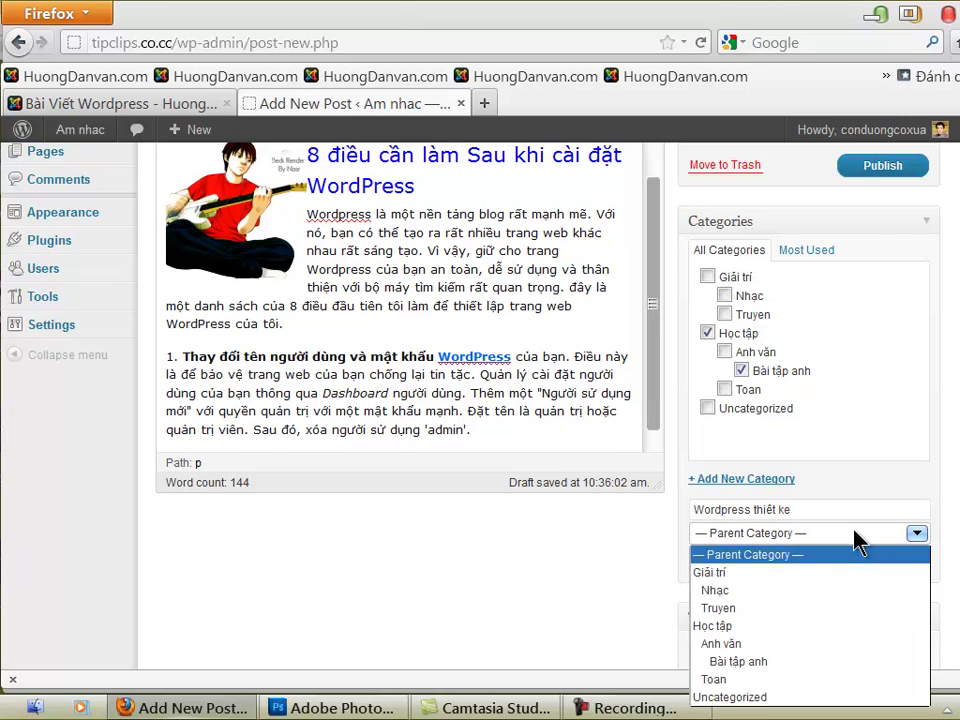
click(745, 628)
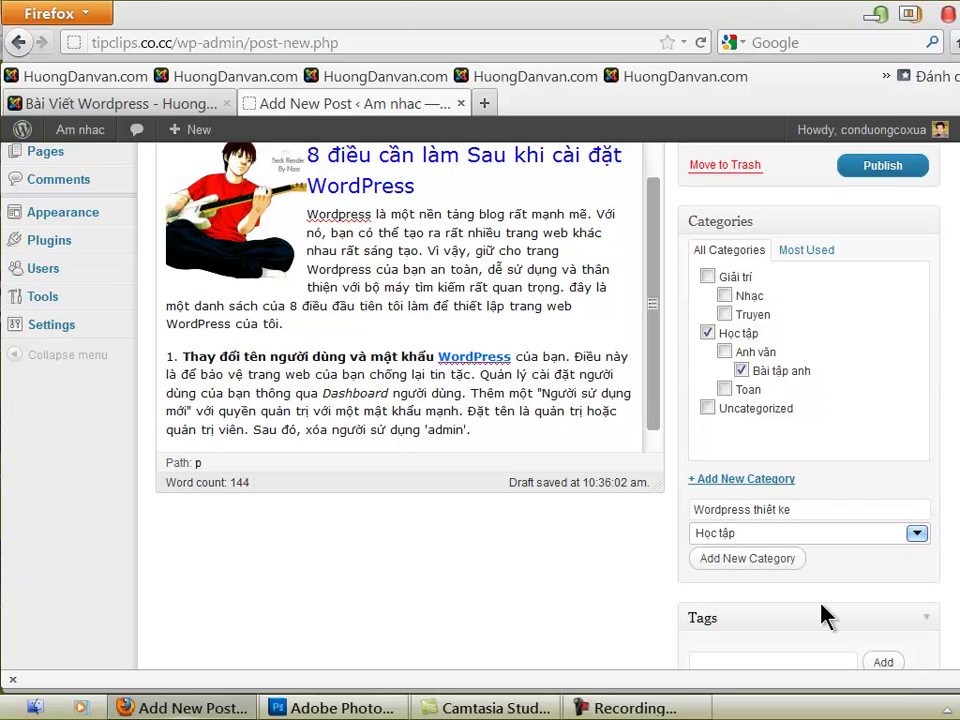
scroll(795, 606, down, 2)
click(749, 453)
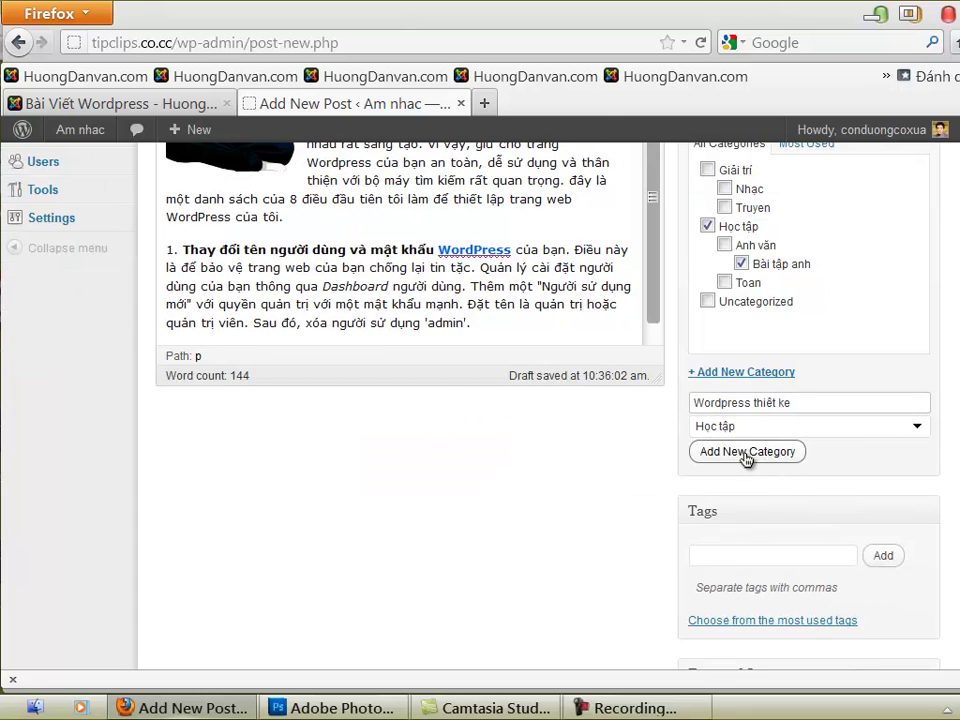
scroll(810, 410, up, 2)
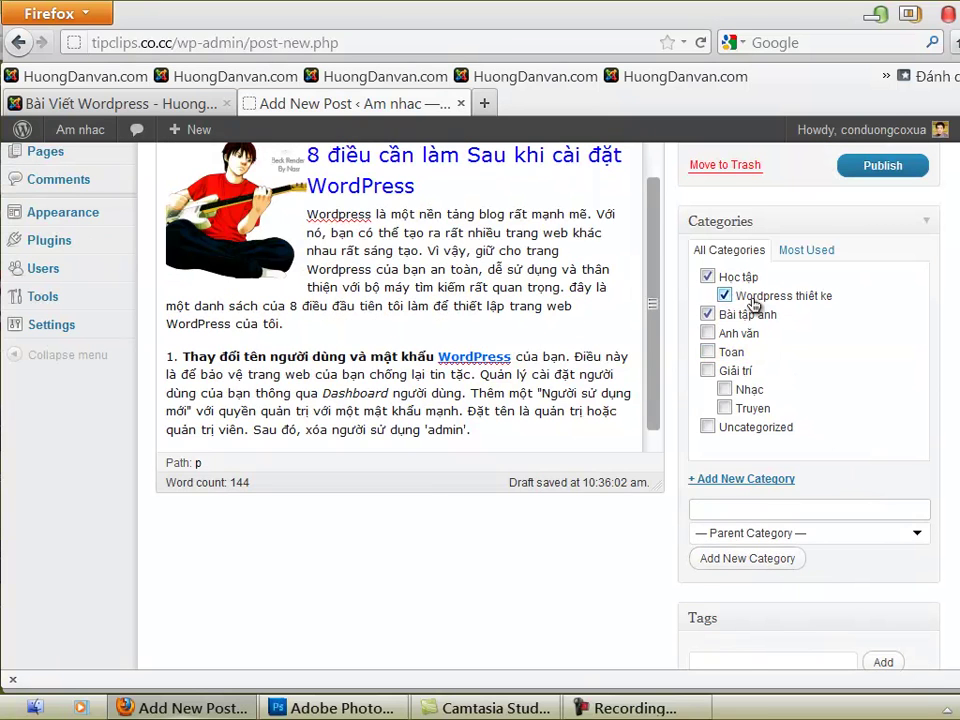
Enter the tags "wordpress, tin hoc" for the post and publish it
scroll(753, 305, down, 4)
click(741, 456)
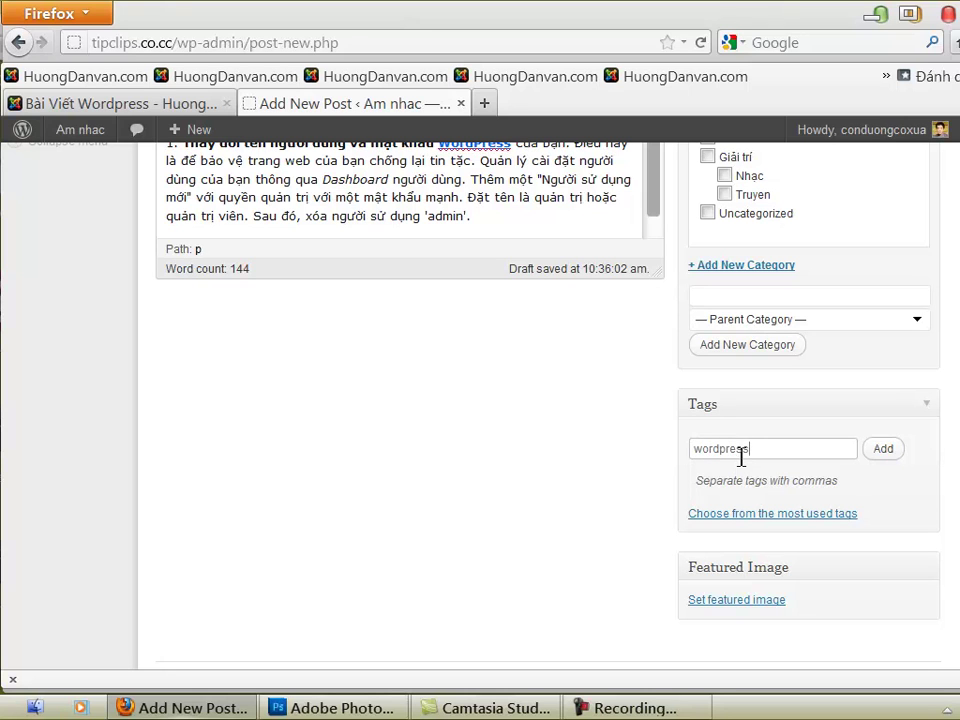
text(wordpress, tin hoc)
scroll(862, 503, up, 8)
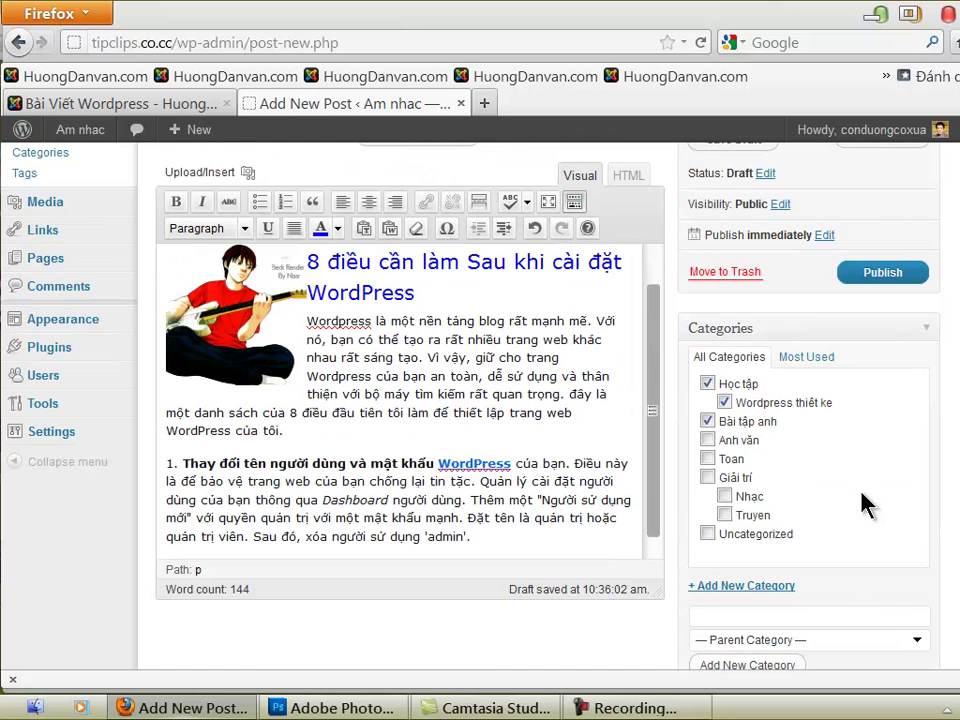
click(862, 381)
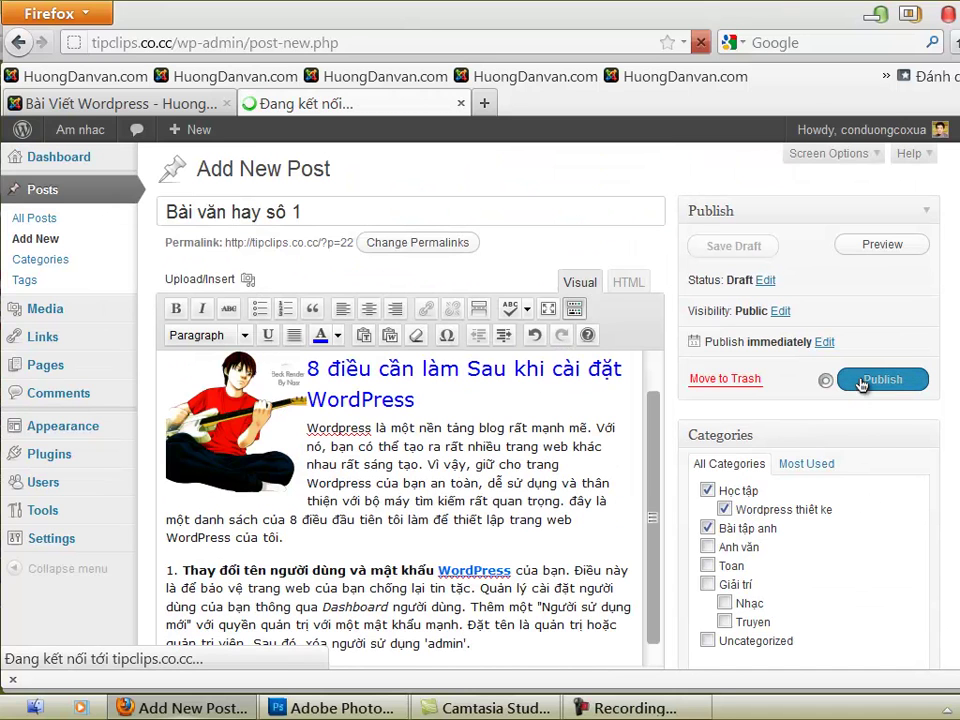
Open the blog's home page tipclips.co.cc in a new browser tab
click(485, 104)
text(tip)
key(Down)
key(Return)
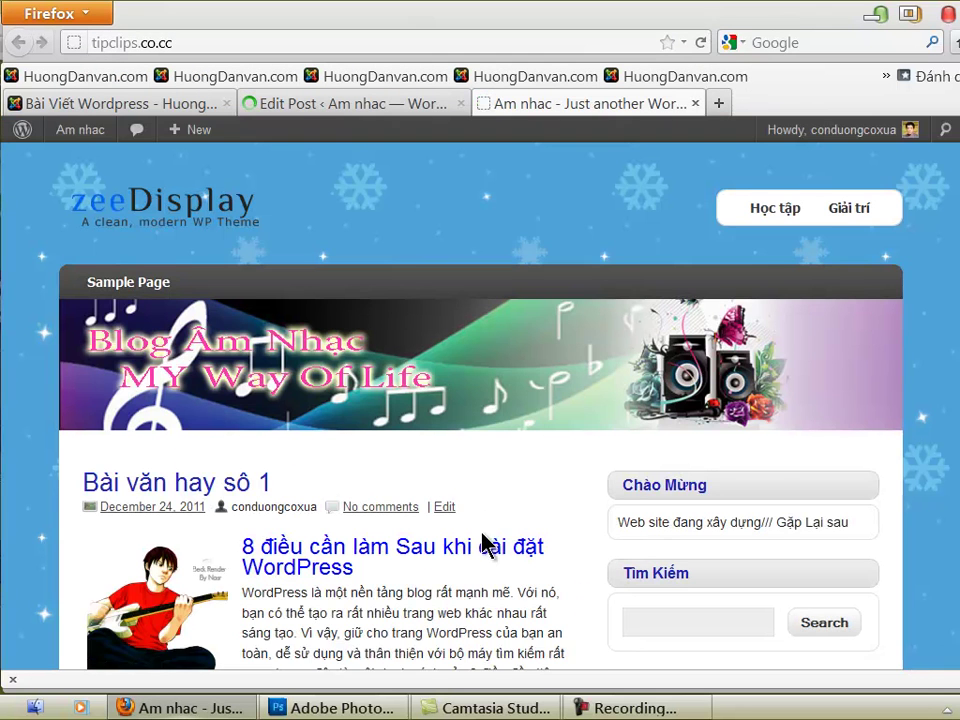
Examine how the published post "Bài văn hay sô 1" appears on the blog compared with the older post below it
scroll(455, 535, down, 4)
scroll(458, 530, down, 5)
scroll(450, 525, up, 4)
scroll(455, 527, down, 4)
scroll(455, 527, down, 2)
scroll(289, 521, up, 5)
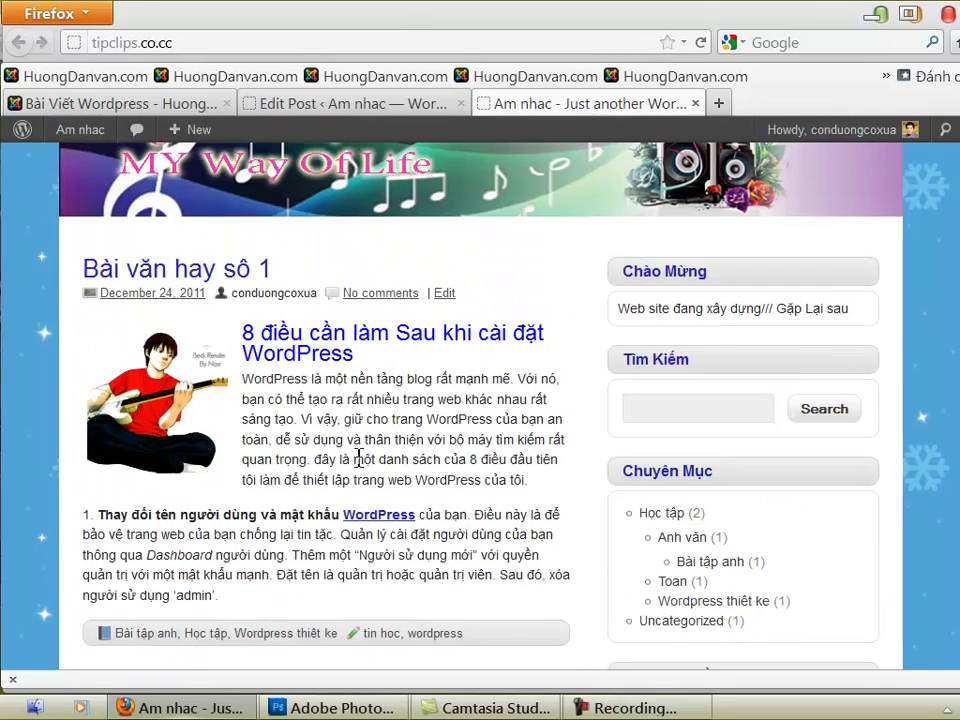
scroll(450, 615, down, 5)
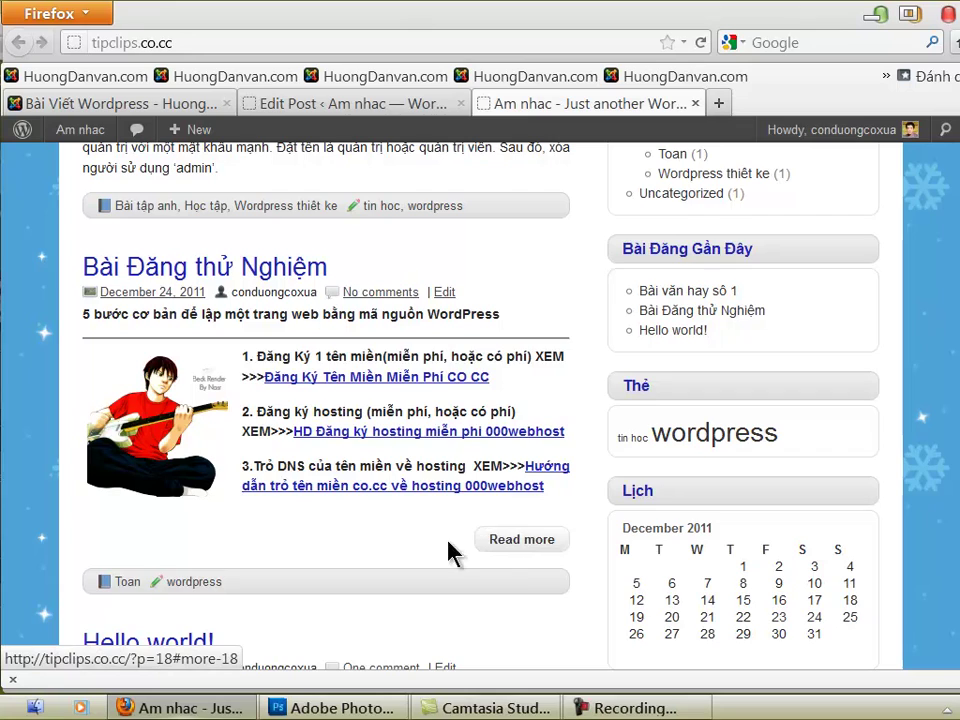
scroll(484, 540, up, 10)
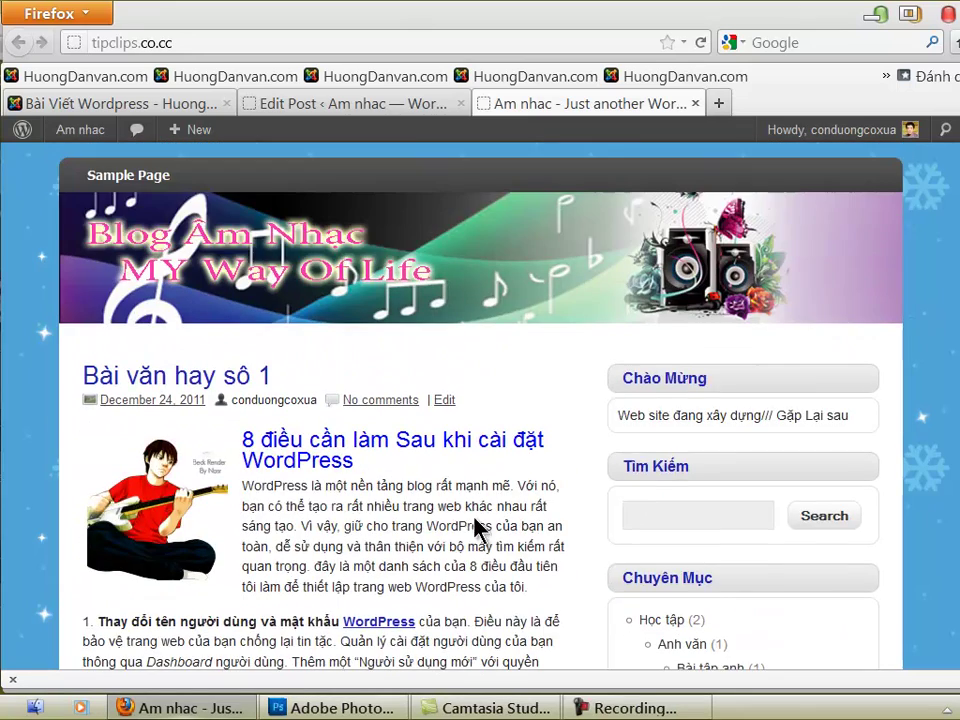
scroll(480, 530, down, 10)
scroll(288, 462, up, 3)
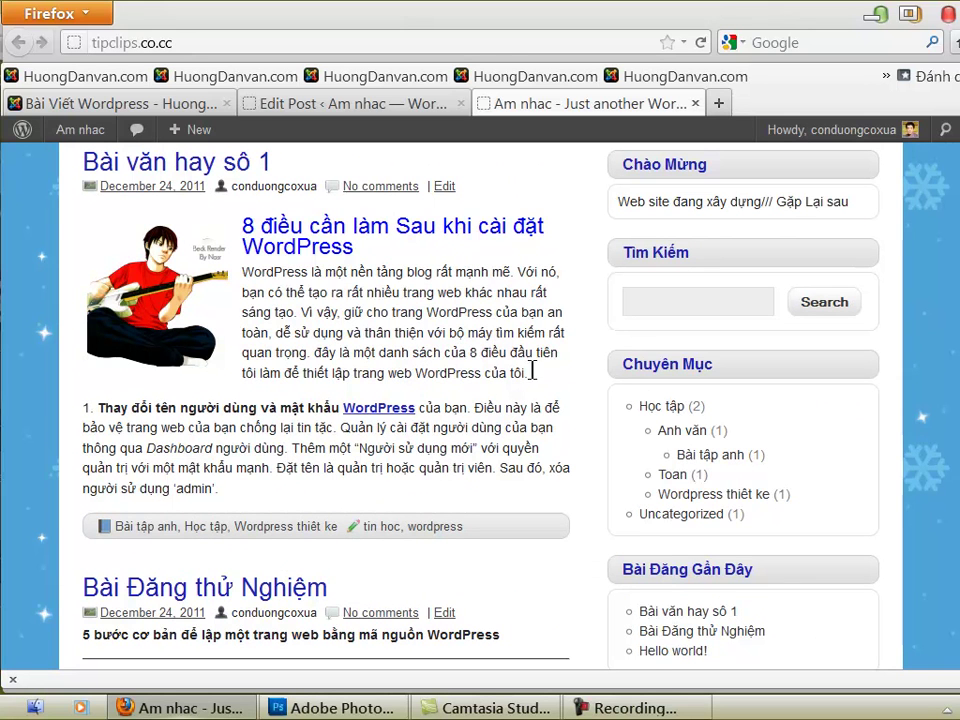
Insert a More break after the introductory paragraph of "Bài văn hay sô 1" and update the post
click(280, 104)
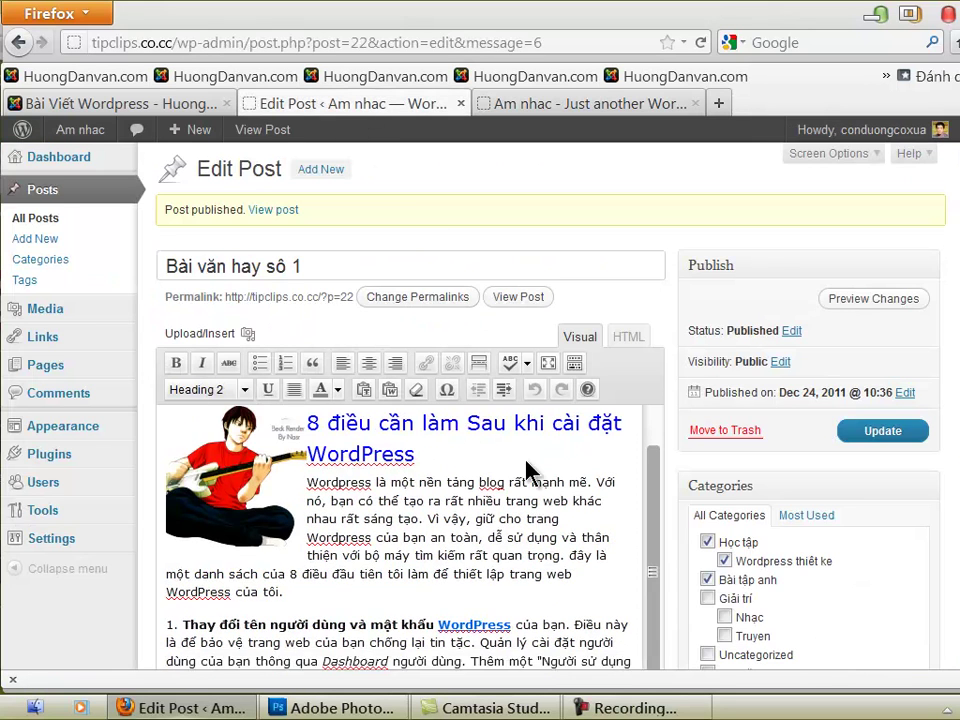
scroll(545, 497, down, 2)
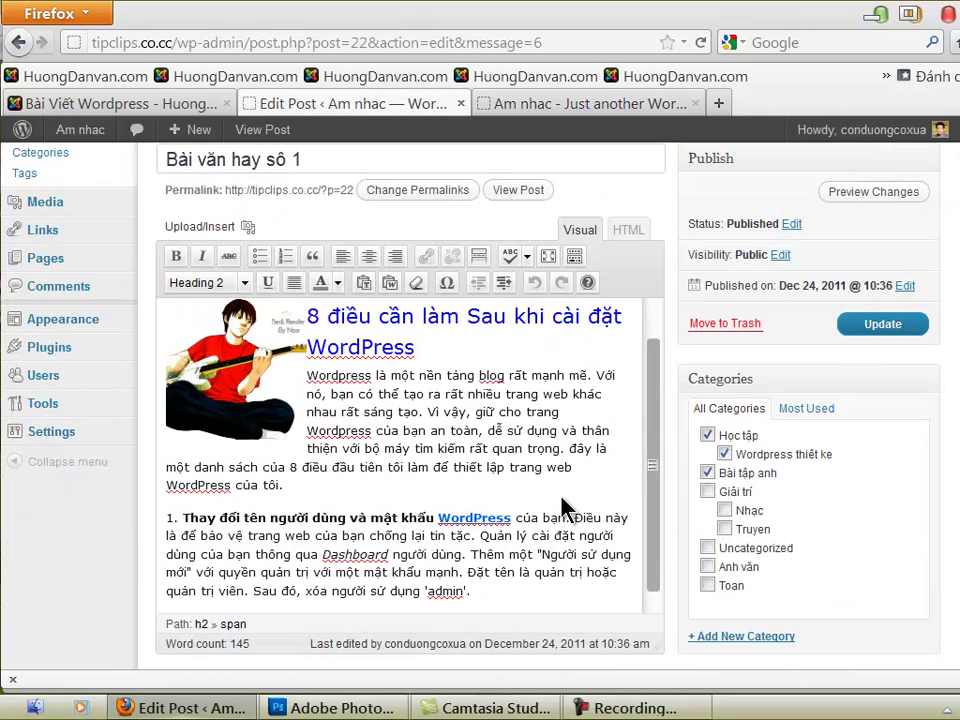
click(311, 490)
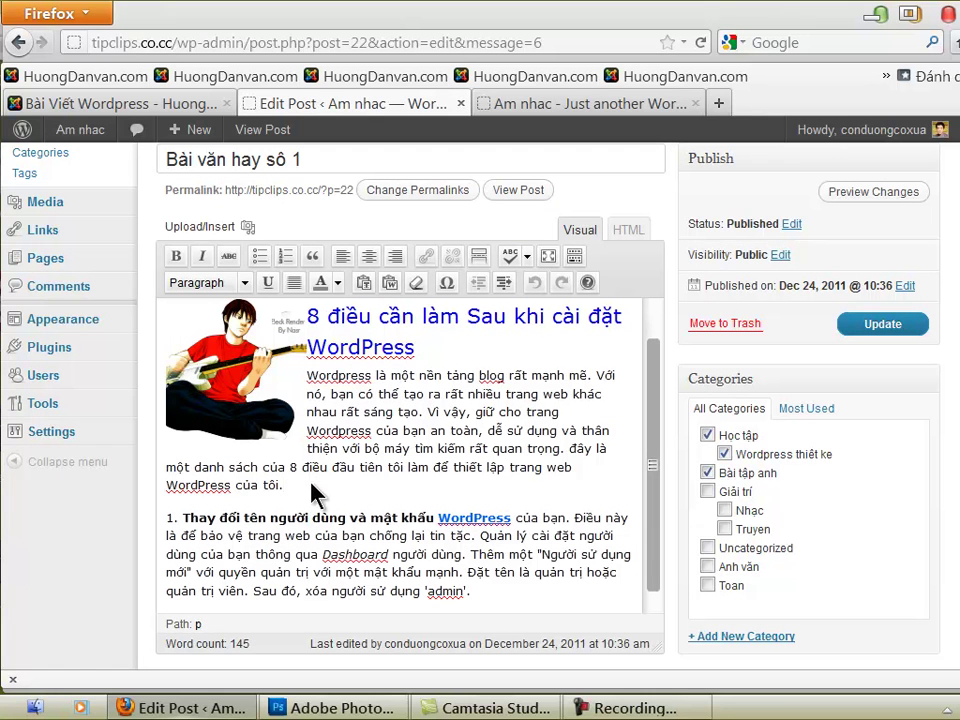
click(480, 257)
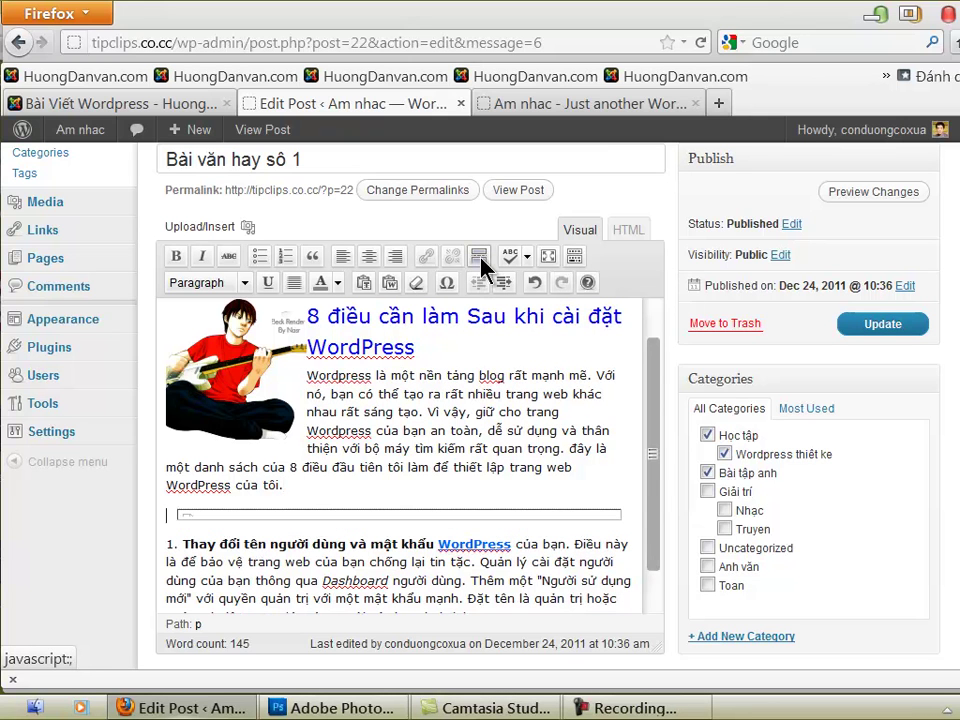
click(868, 325)
Reload the blog's home page and check the shortened display of the updated post
click(578, 103)
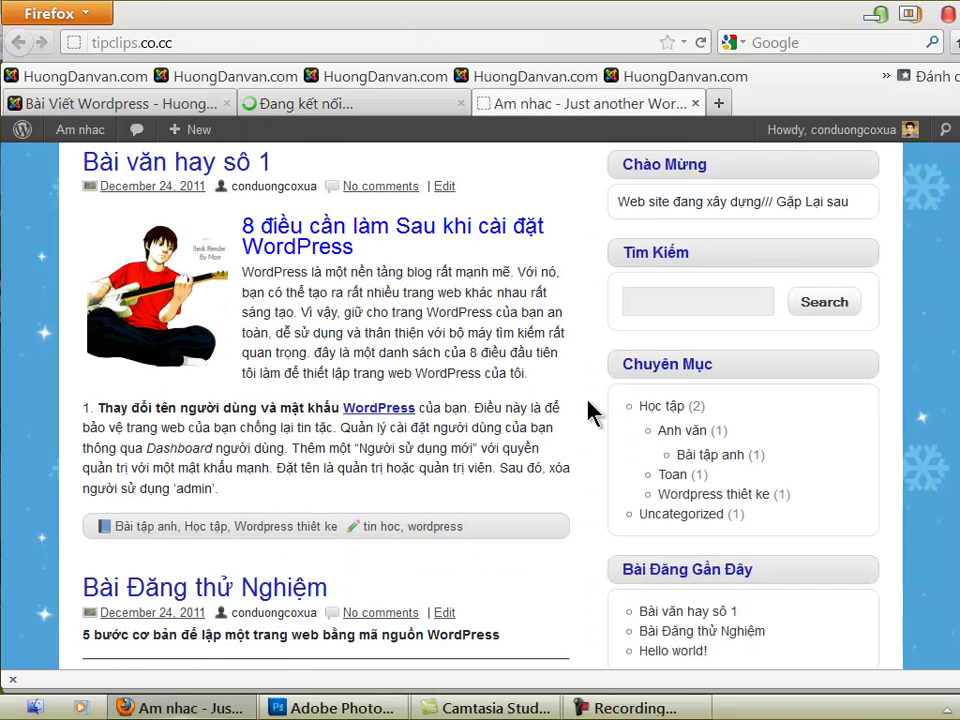
key(F5)
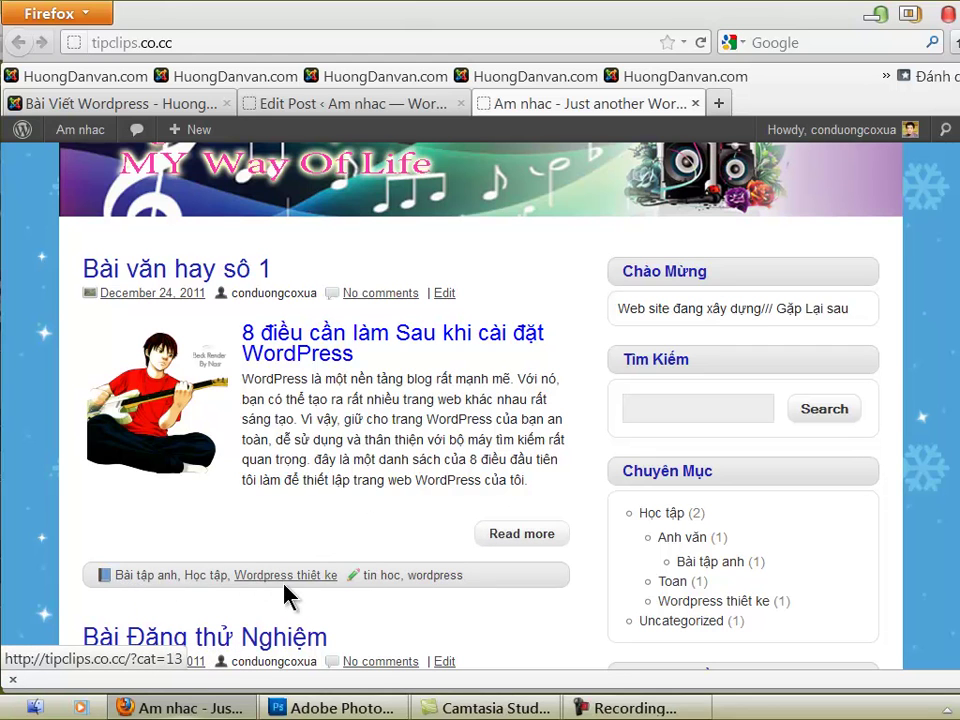
scroll(485, 577, down, 3)
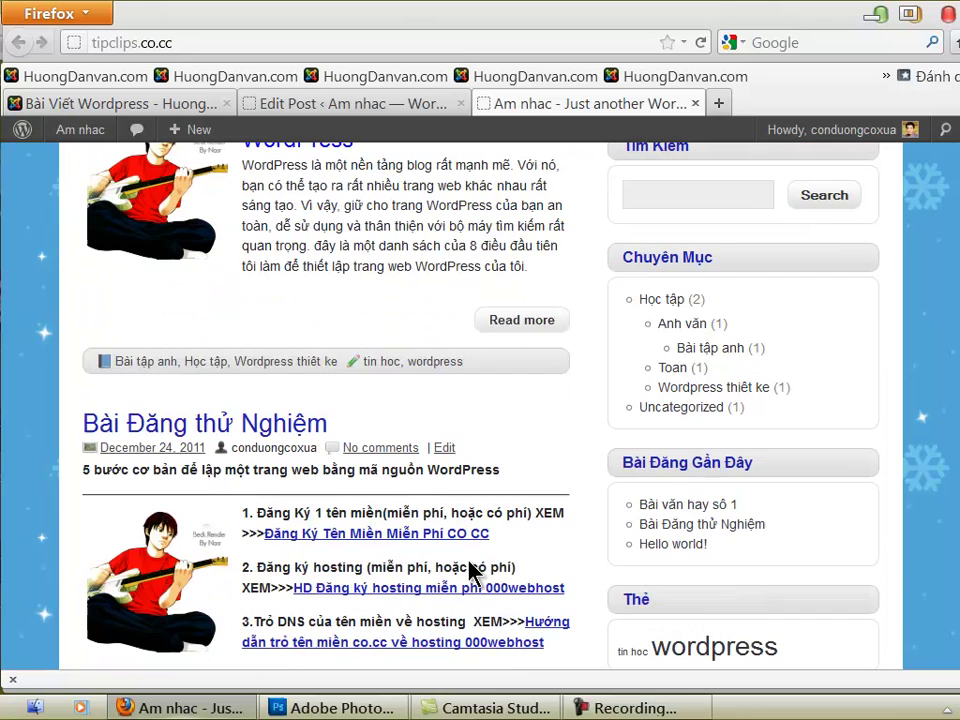
scroll(476, 555, up, 3)
scroll(474, 551, up, 2)
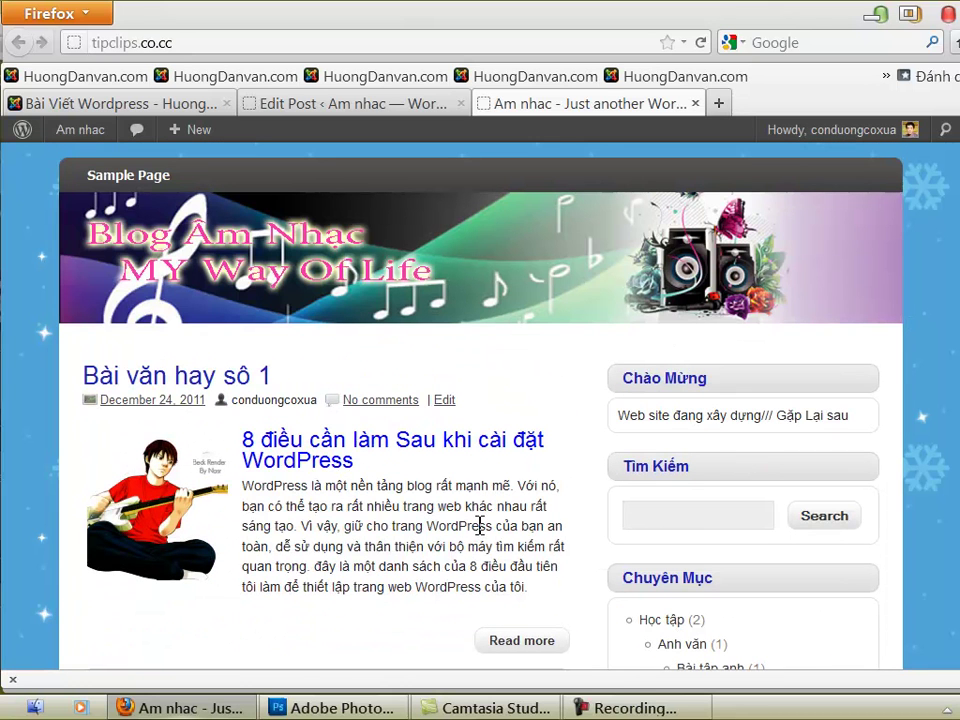
Return to the post editor and review the post's content, categories and tags
click(394, 106)
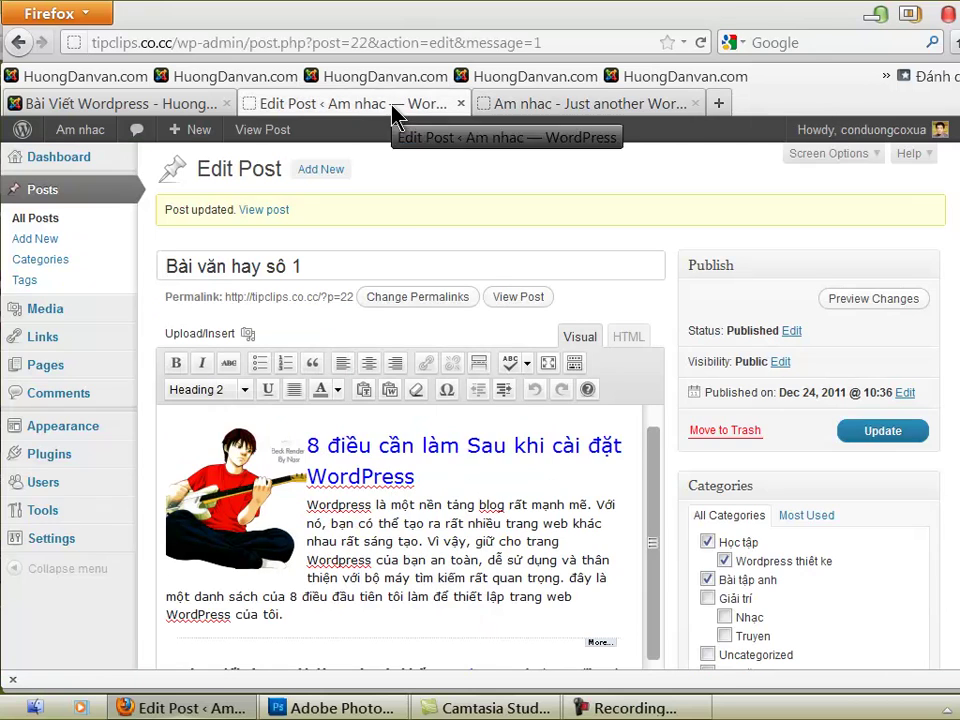
scroll(565, 512, down, 1)
scroll(681, 506, down, 6)
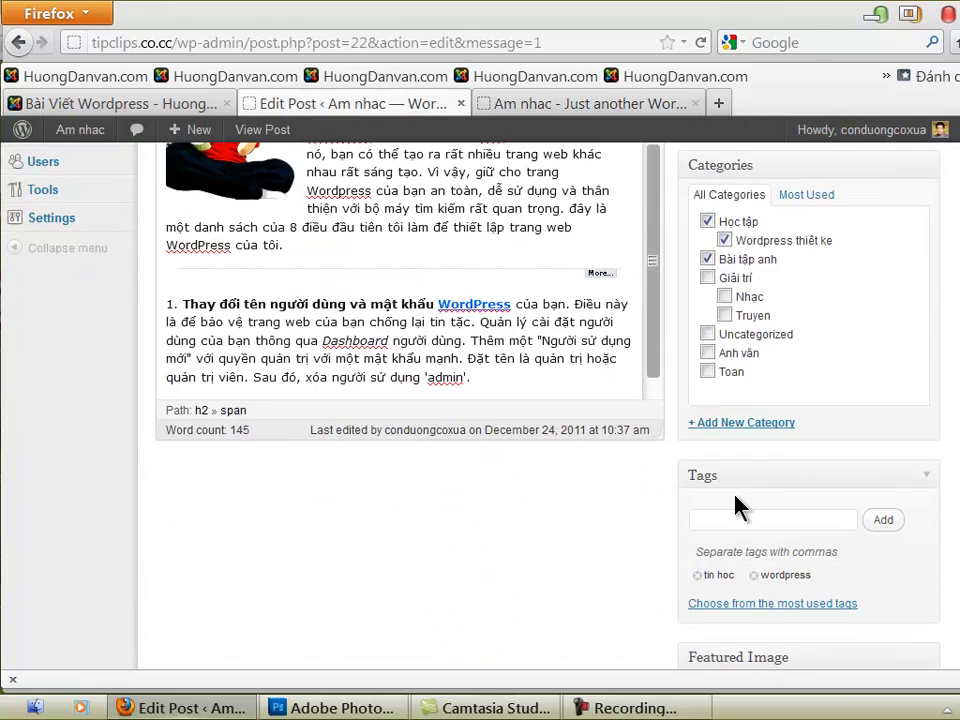
scroll(735, 508, up, 6)
scroll(657, 514, up, 1)
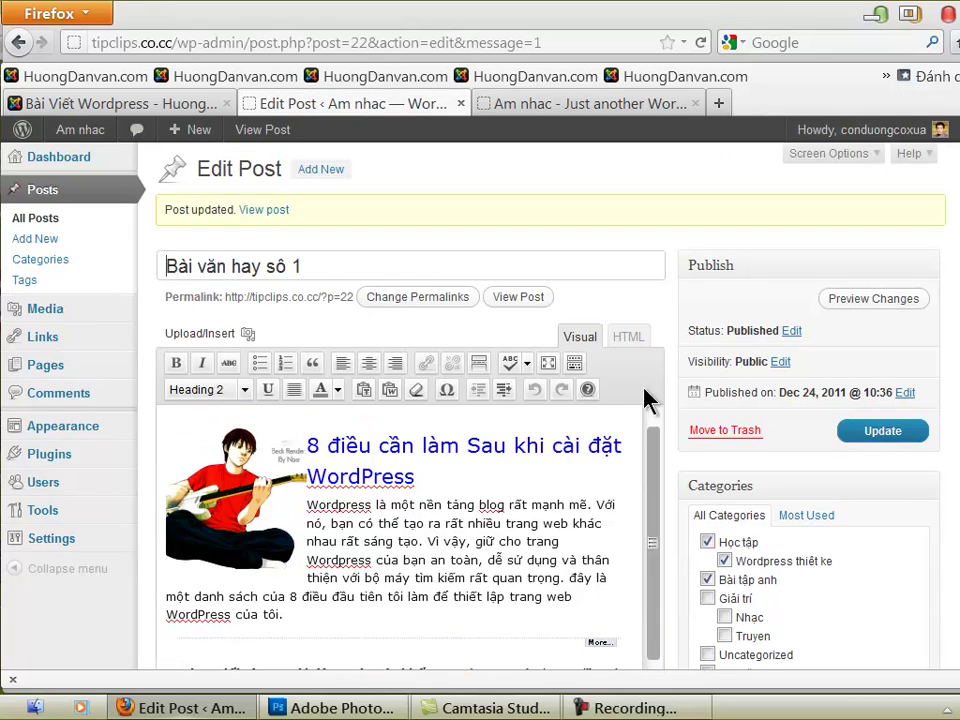